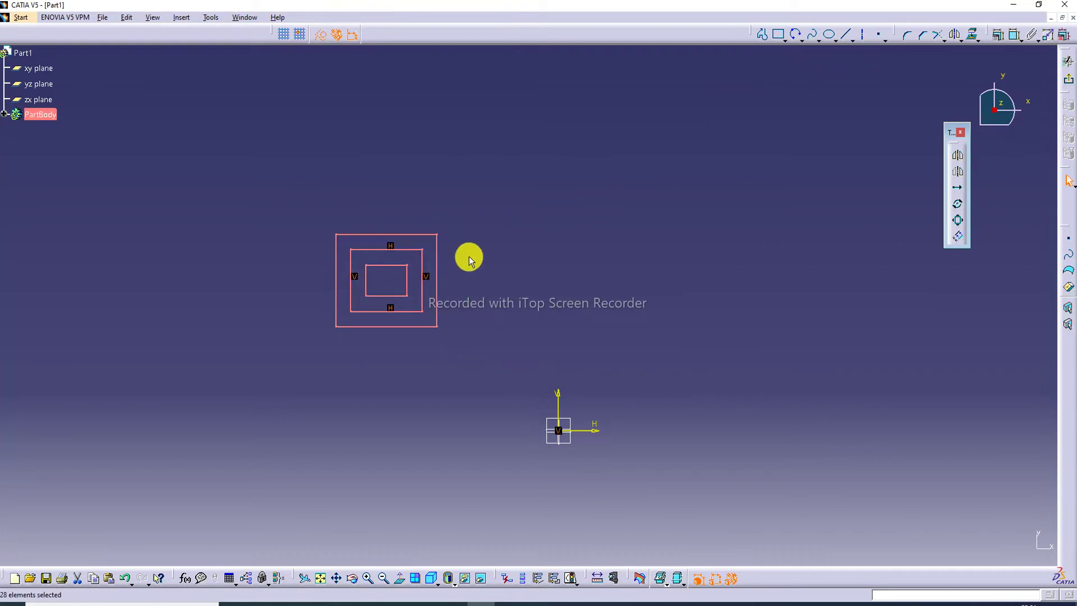
- Mirror the three nested rectangles about the vertical axis, and mirror the resulting copy about the horizontal axis
left_click(958, 157)
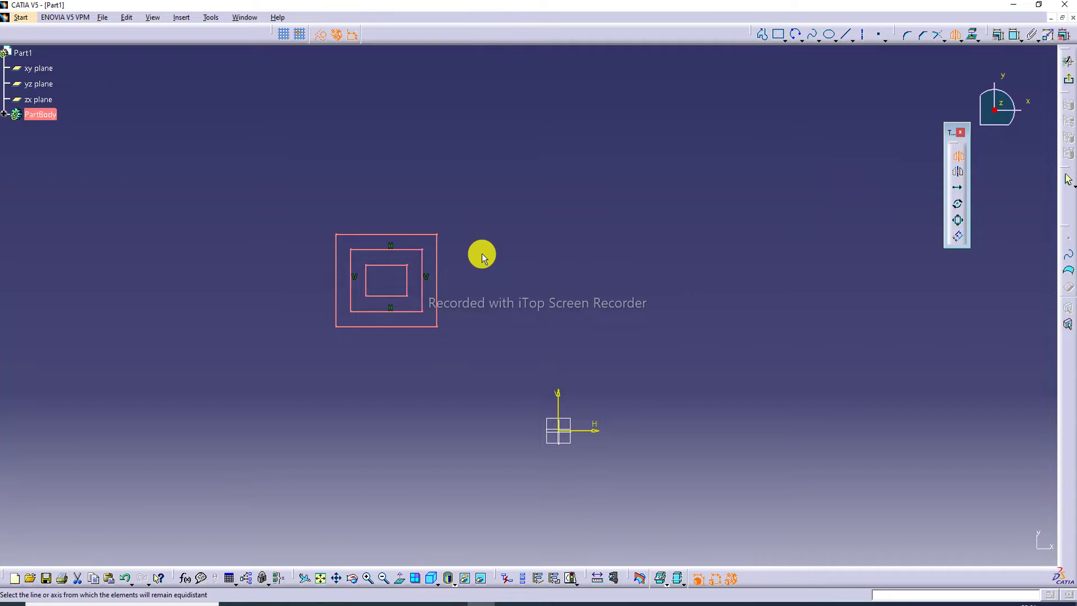
left_click(562, 410)
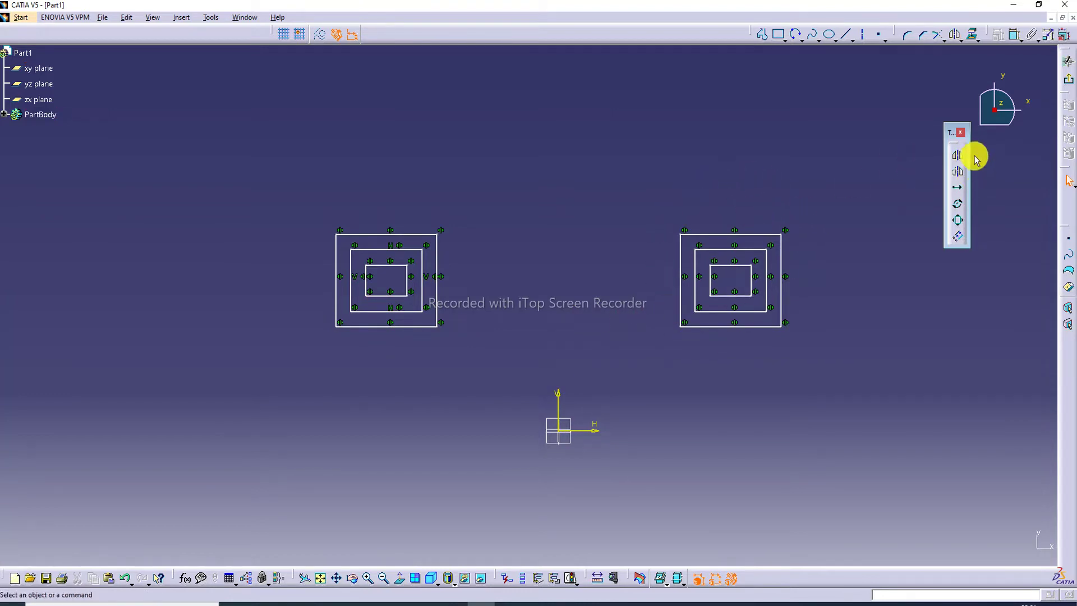
left_click_drag(651, 207, 829, 369)
left_click(957, 156)
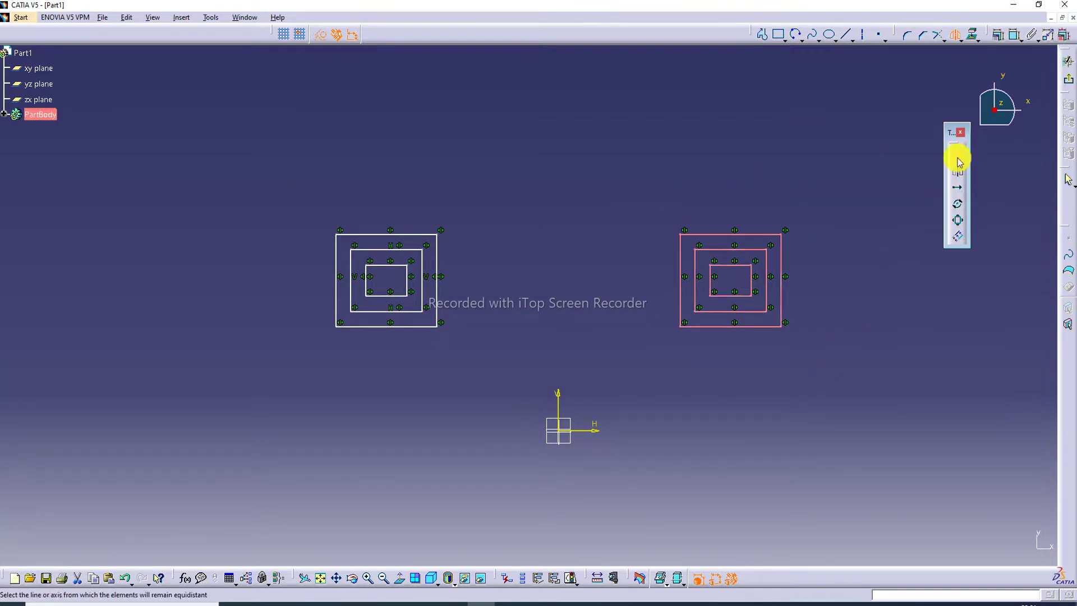
left_click(582, 431)
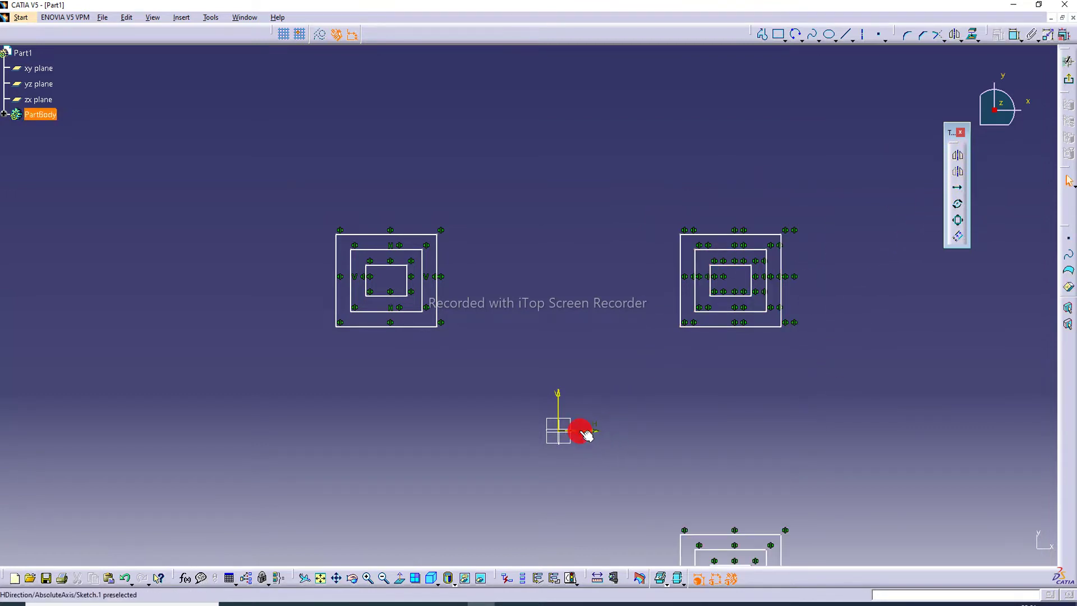
- Delete the mirrored rectangle set below the horizontal axis
left_click(323, 581)
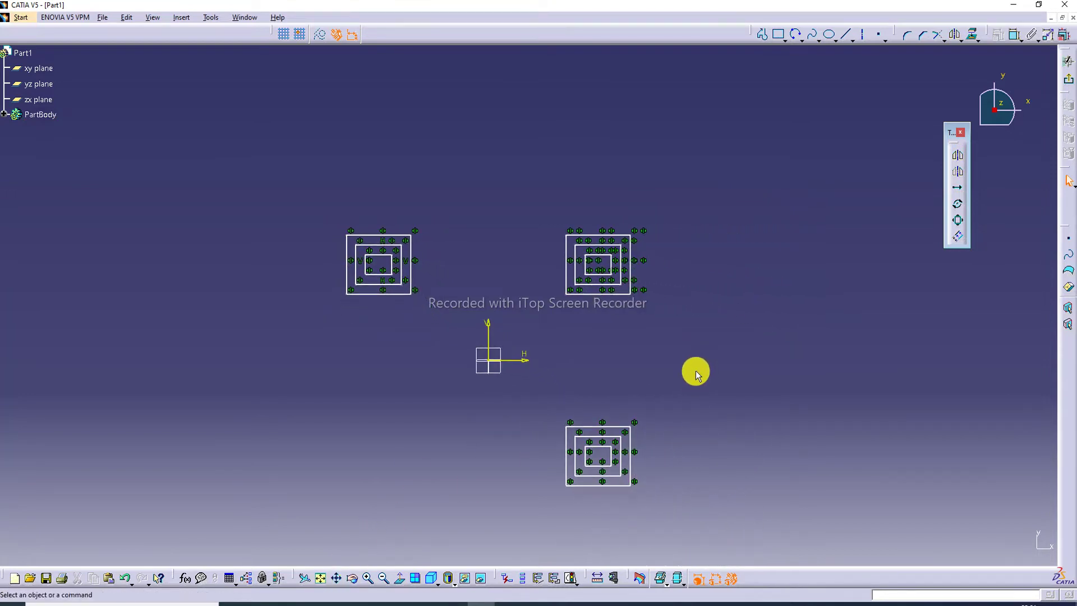
left_click_drag(524, 416, 691, 516)
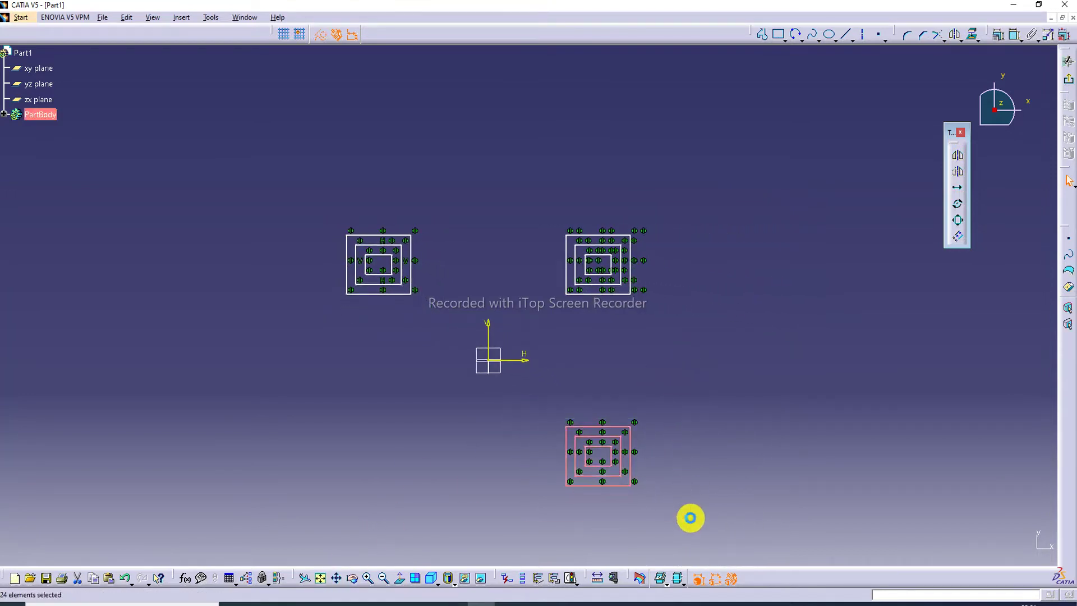
key("Delete")
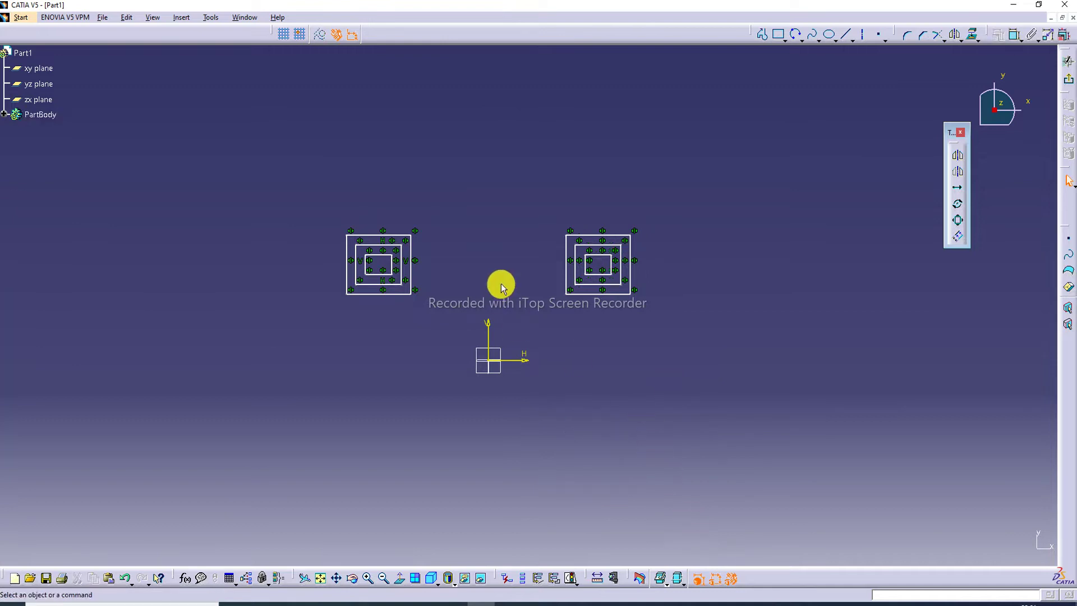
left_click_drag(523, 205, 675, 324)
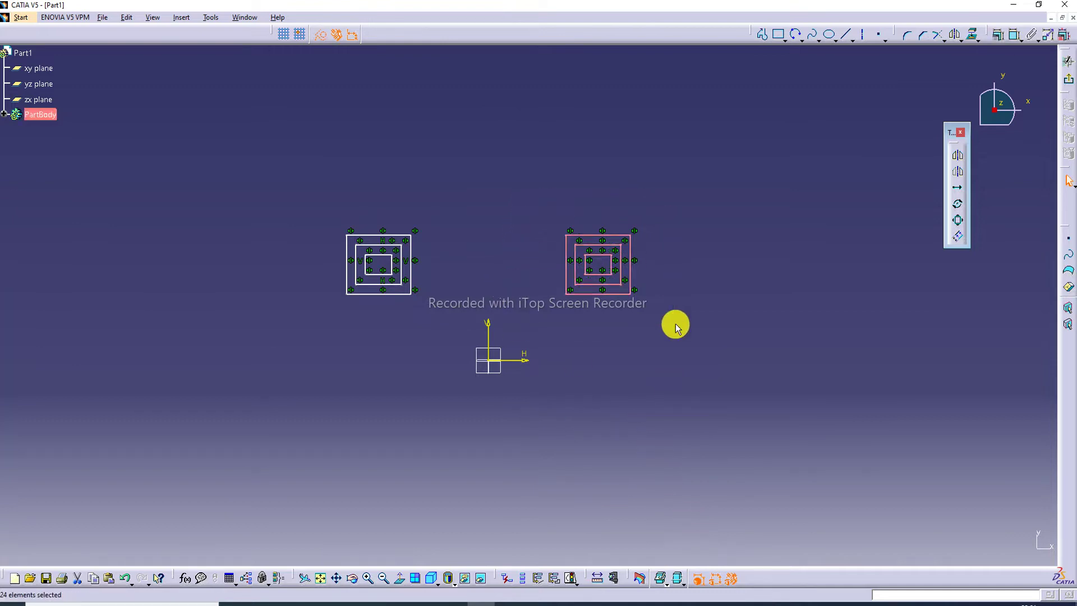
left_click(670, 337)
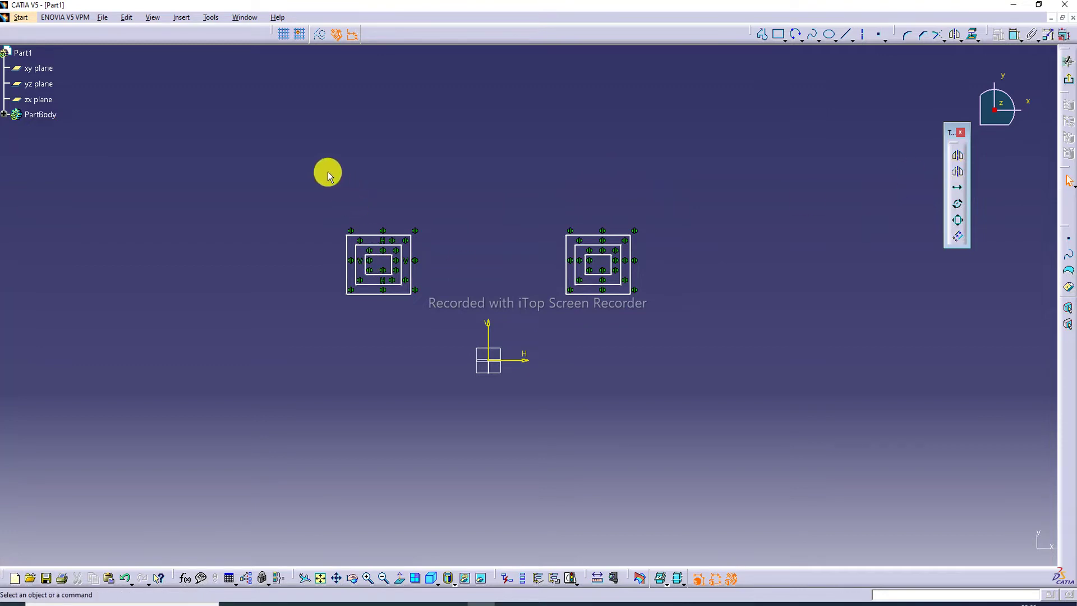
- Flip both rectangle sets below the horizontal axis with Symmetry, without keeping the originals
left_click_drag(278, 179, 691, 313)
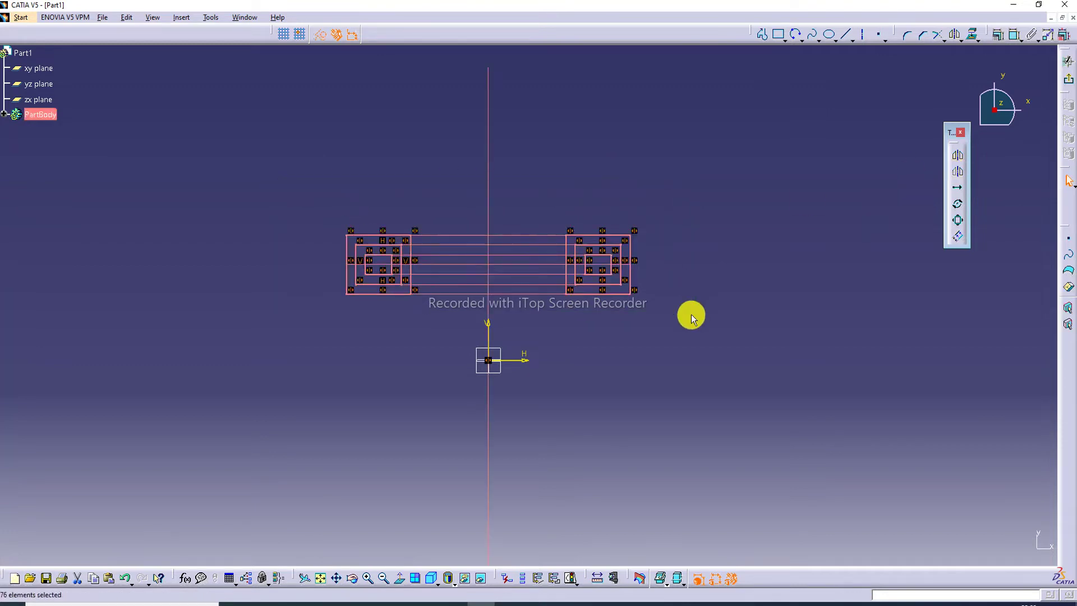
left_click(957, 171)
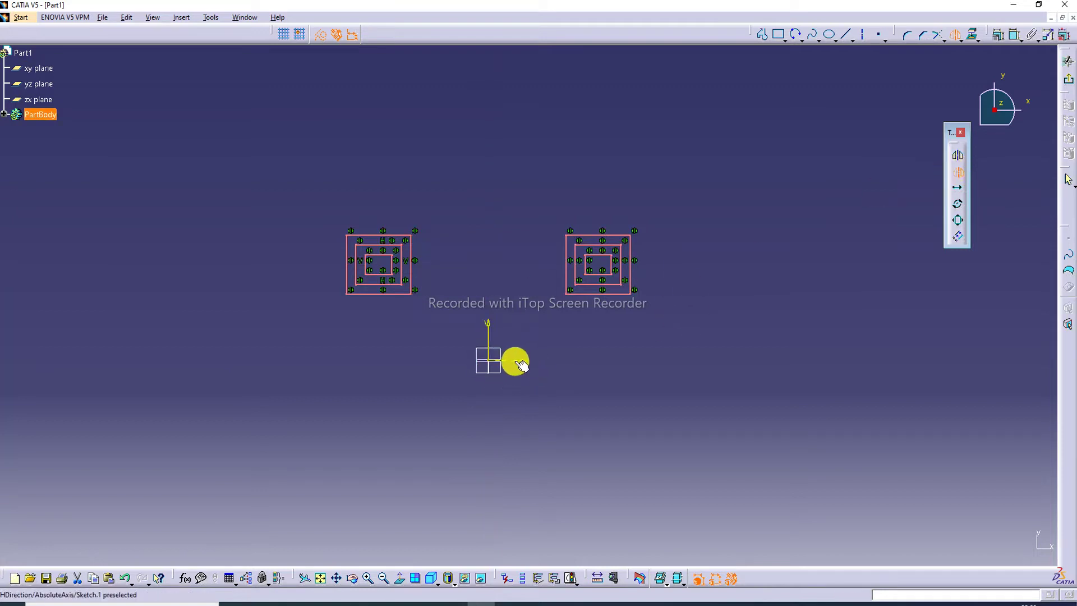
left_click(517, 362)
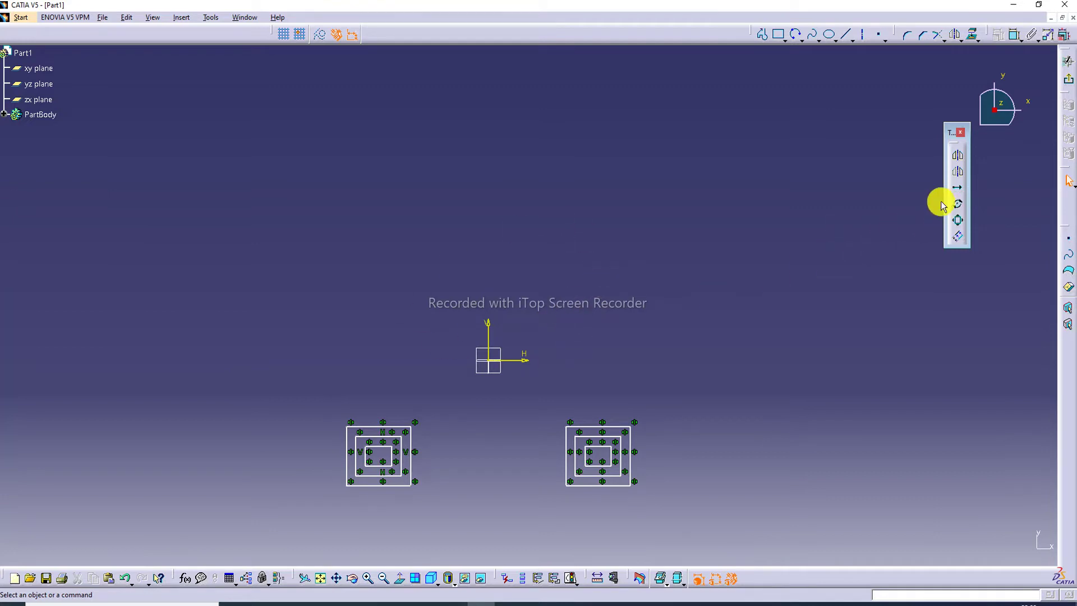
- Flip both rectangle sets back above the horizontal axis with Symmetry
mouse_move(304, 393)
left_mouse_down()
mouse_move(307, 440)
mouse_move(511, 529)
mouse_move(687, 513)
left_mouse_up()
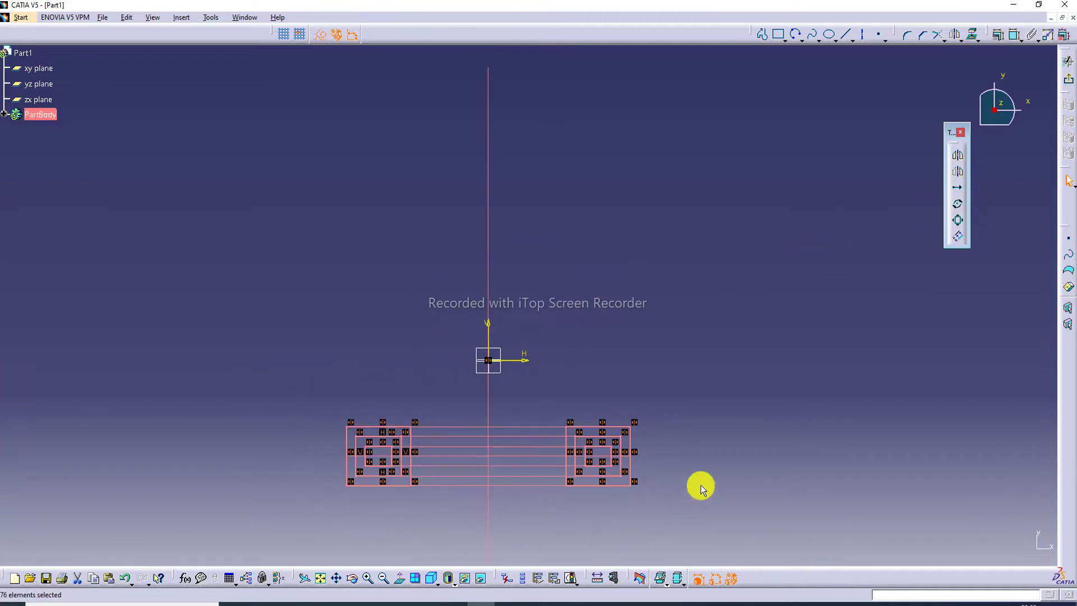
left_click(957, 173)
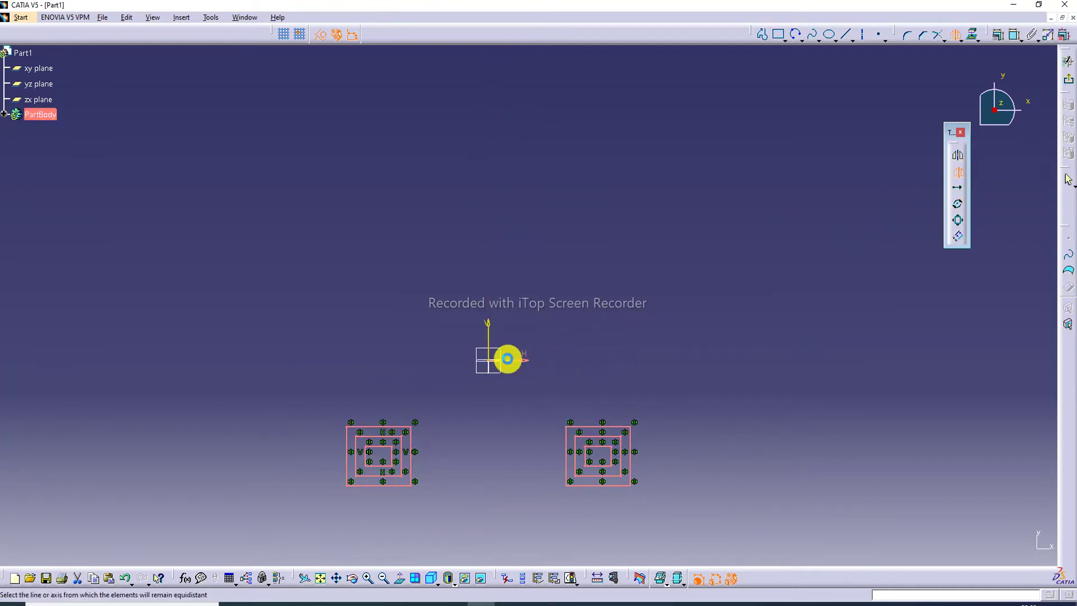
left_click(514, 361)
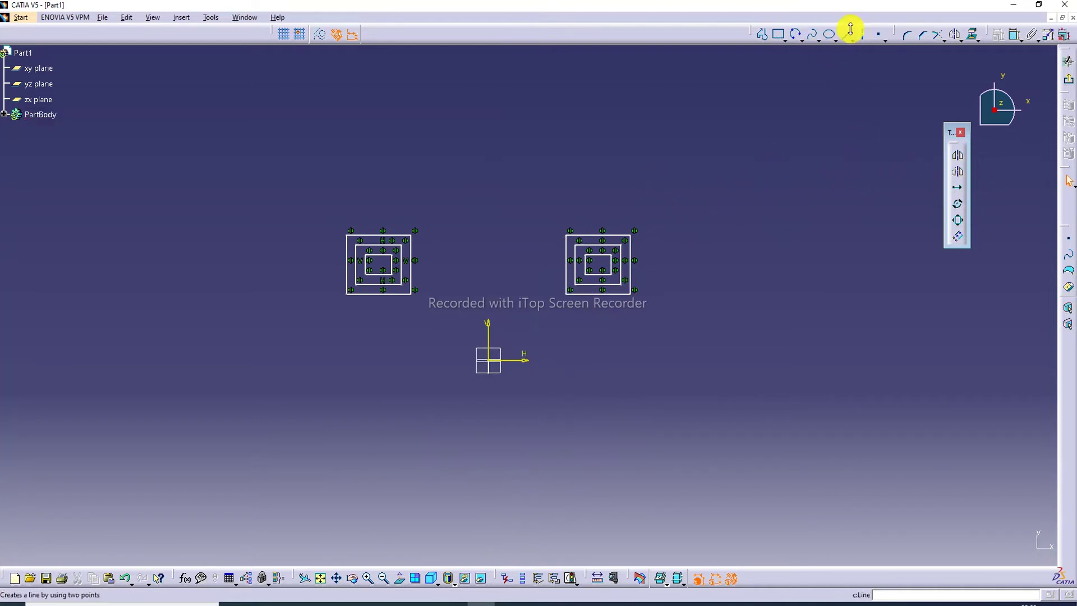
- Draw a circle centred in the left-hand nested rectangles and passing through the outer rectangle's corners
left_click(802, 39)
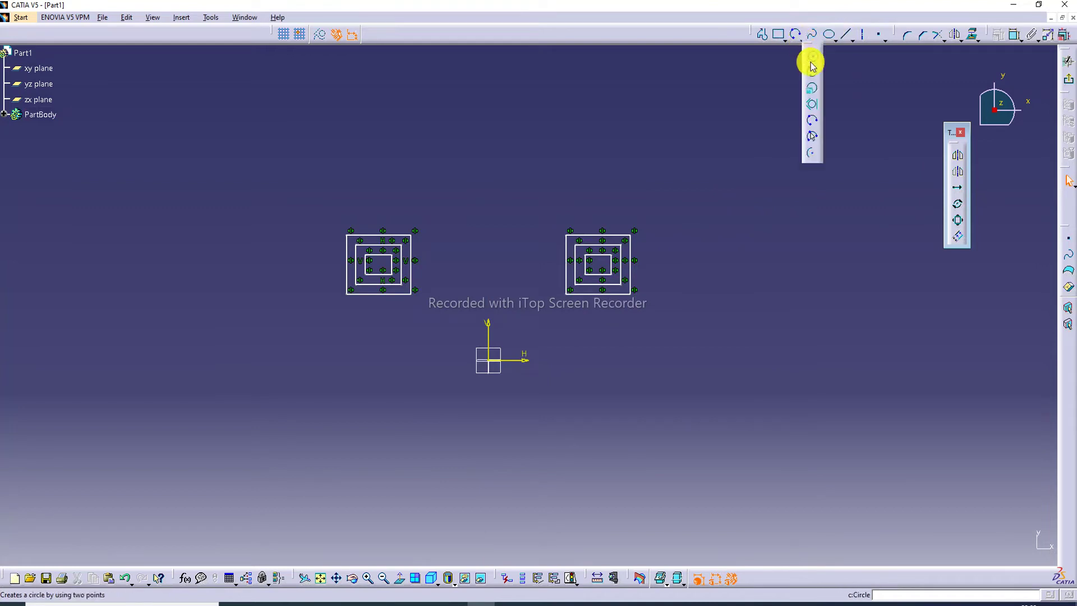
left_click(812, 55)
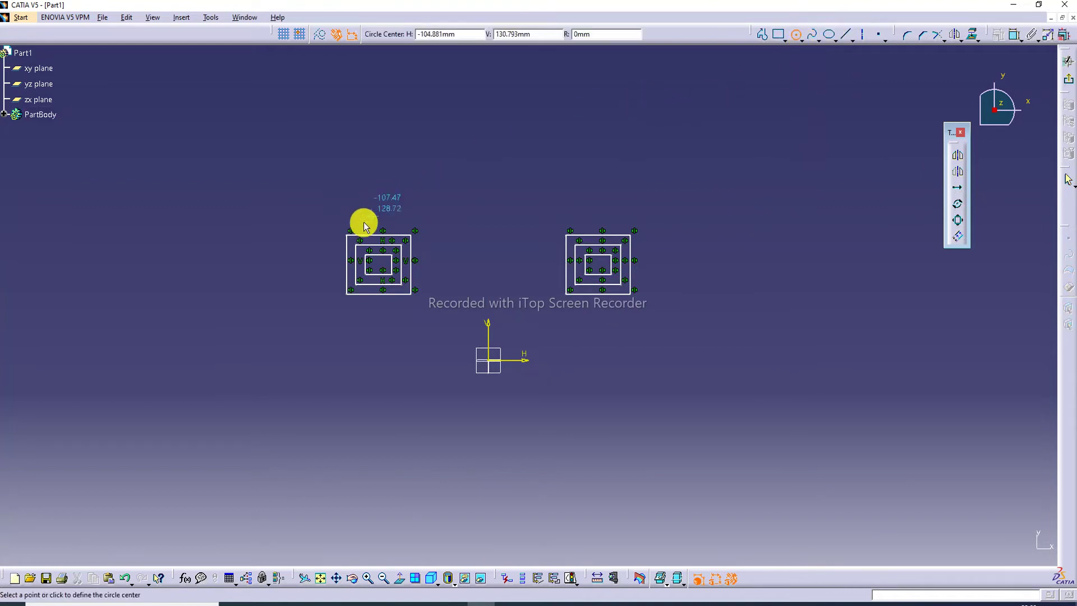
left_click(379, 268)
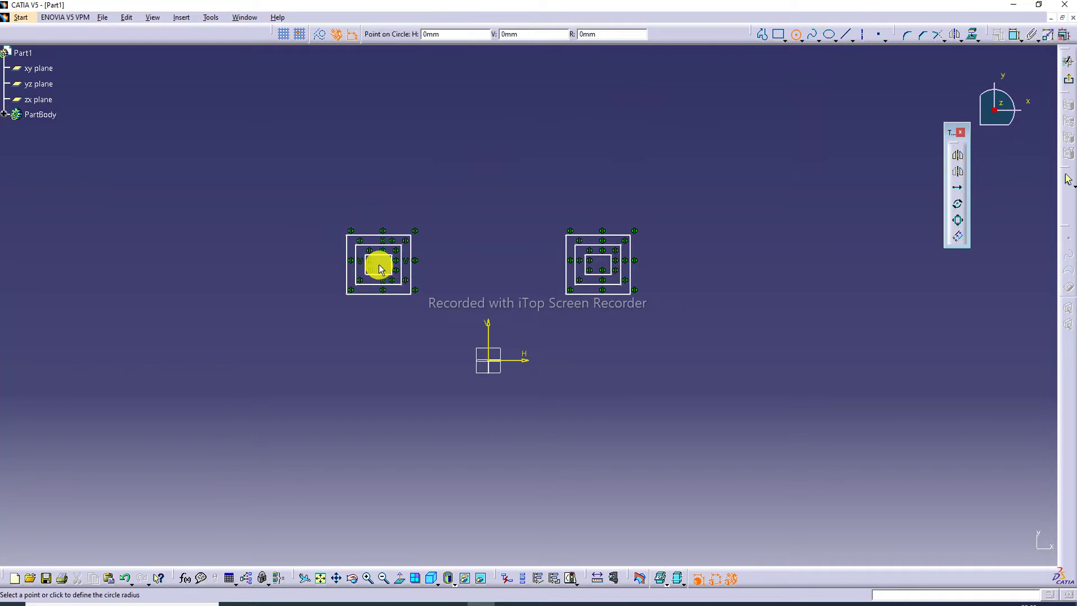
left_click(375, 227)
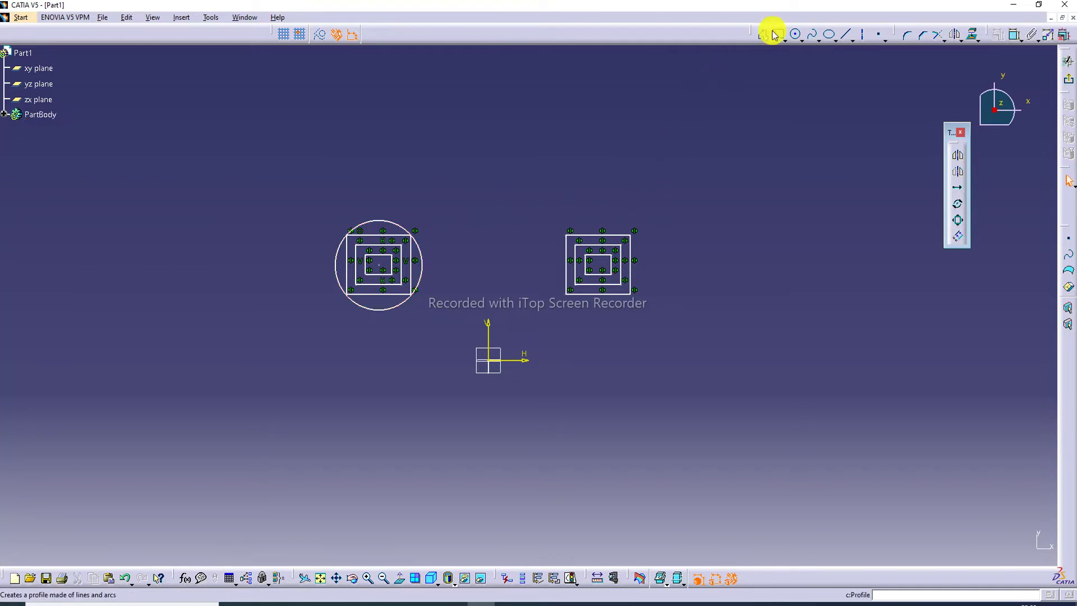
- Delete the right-hand rectangle set and mirror the circle with its nested rectangles about the vertical axis
mouse_move(558, 185)
left_mouse_down()
mouse_move(673, 301)
mouse_move(671, 319)
left_mouse_up()
key("Delete")
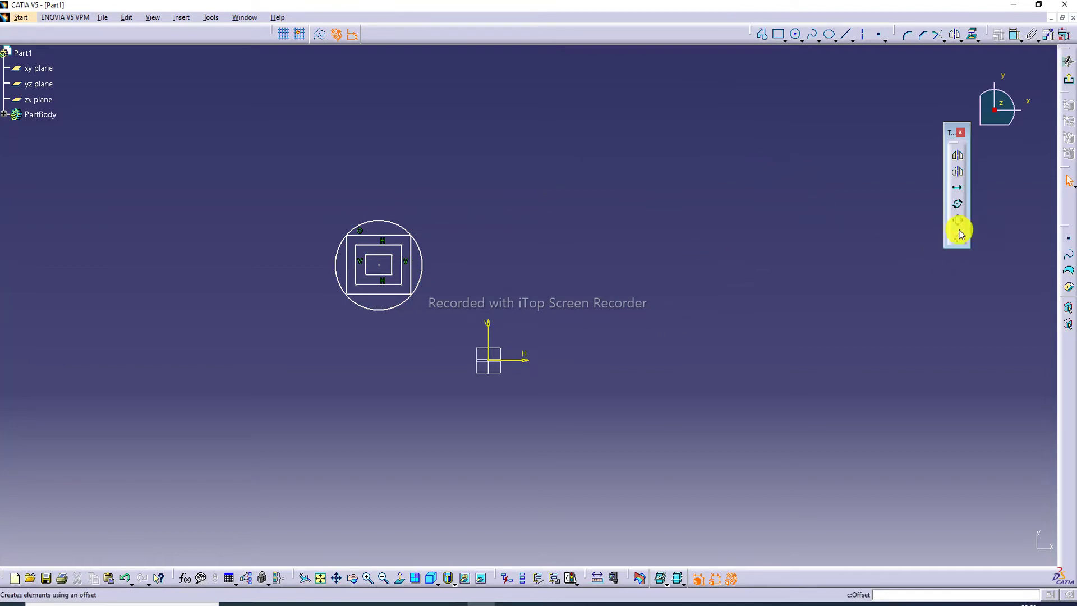
left_click(957, 156)
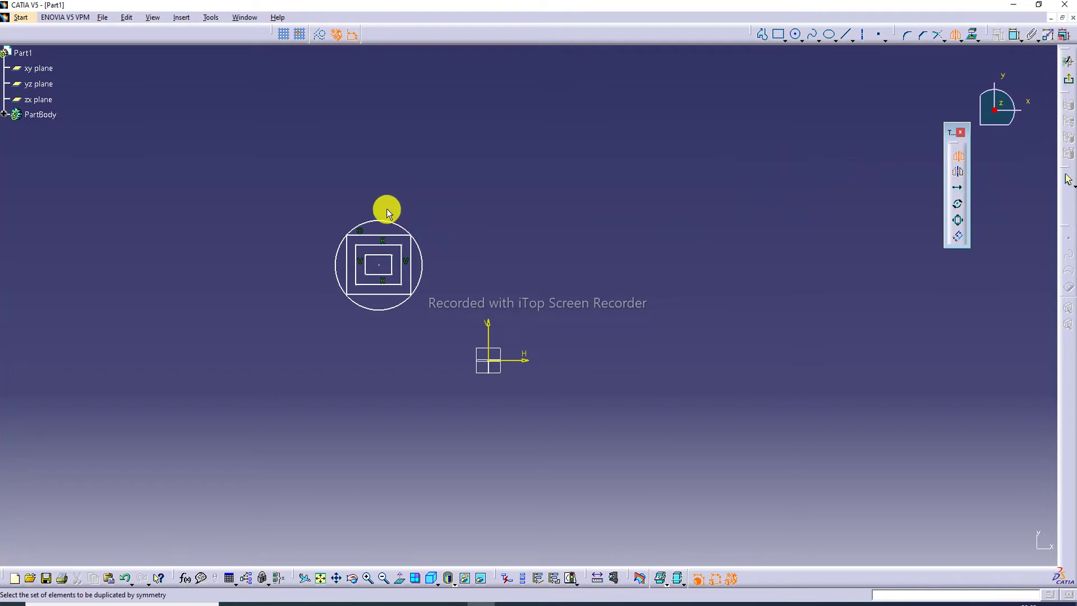
left_click_drag(300, 196, 443, 312)
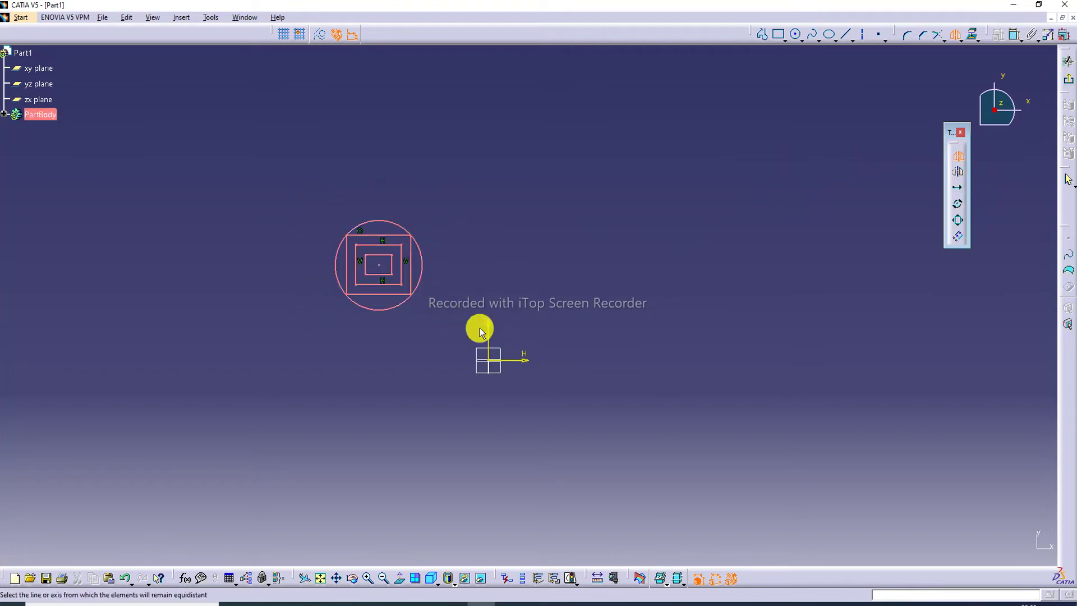
left_click(494, 337)
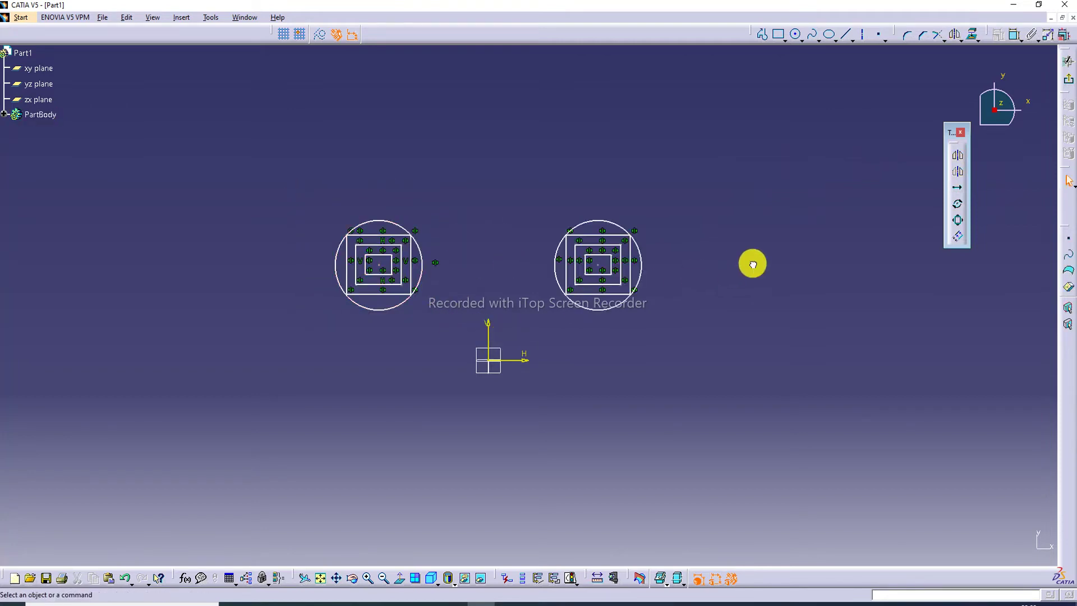
- Move both circle-and-rectangle groups below the horizontal axis using Symmetry
left_click(959, 173)
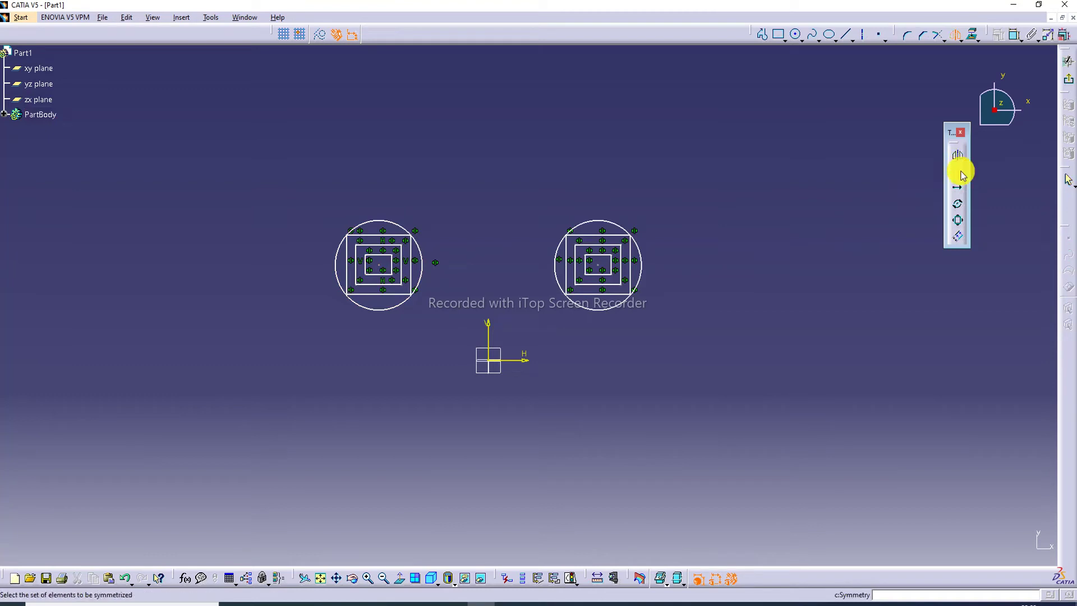
mouse_move(310, 184)
left_mouse_down()
mouse_move(485, 191)
mouse_move(684, 330)
left_mouse_up()
left_click(519, 363)
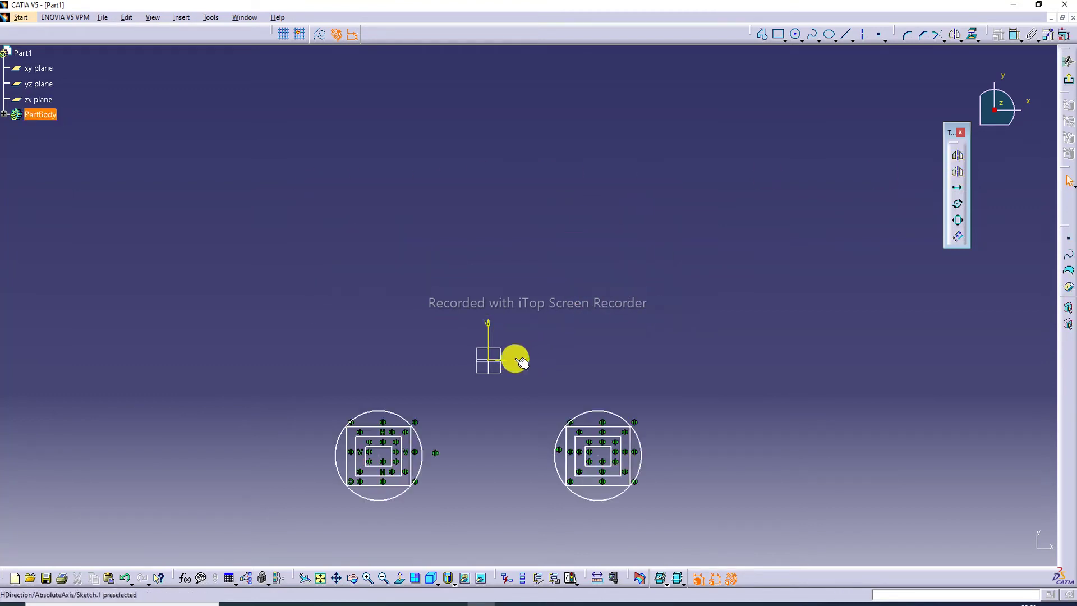
- Mirror both lower circle-and-rectangle groups about the horizontal axis, keeping the originals
left_click(957, 156)
mouse_move(295, 407)
left_mouse_down()
mouse_move(384, 509)
mouse_move(696, 505)
left_mouse_up()
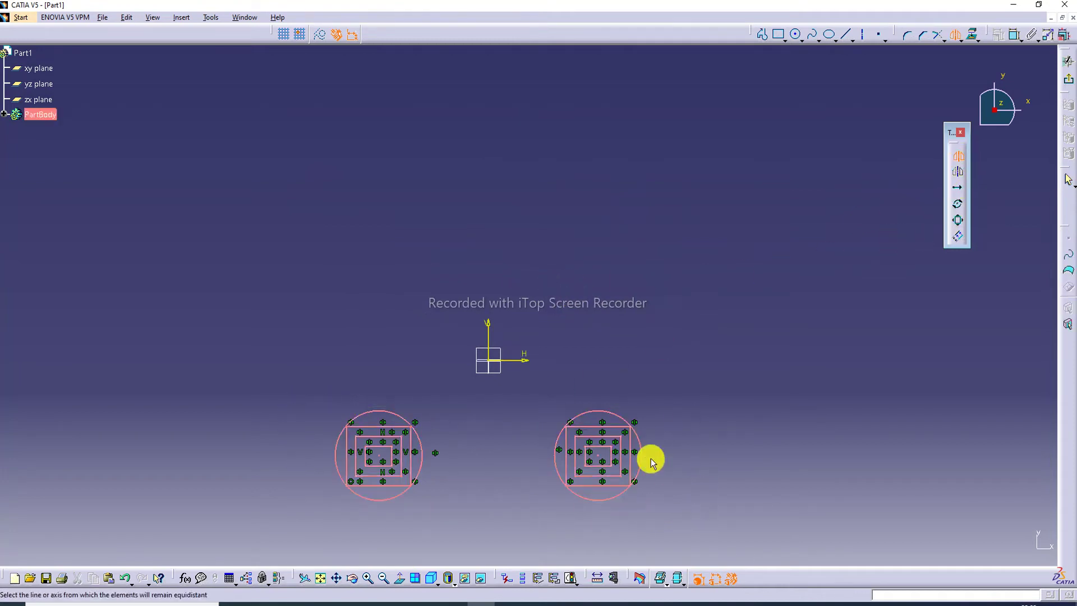
left_click(511, 360)
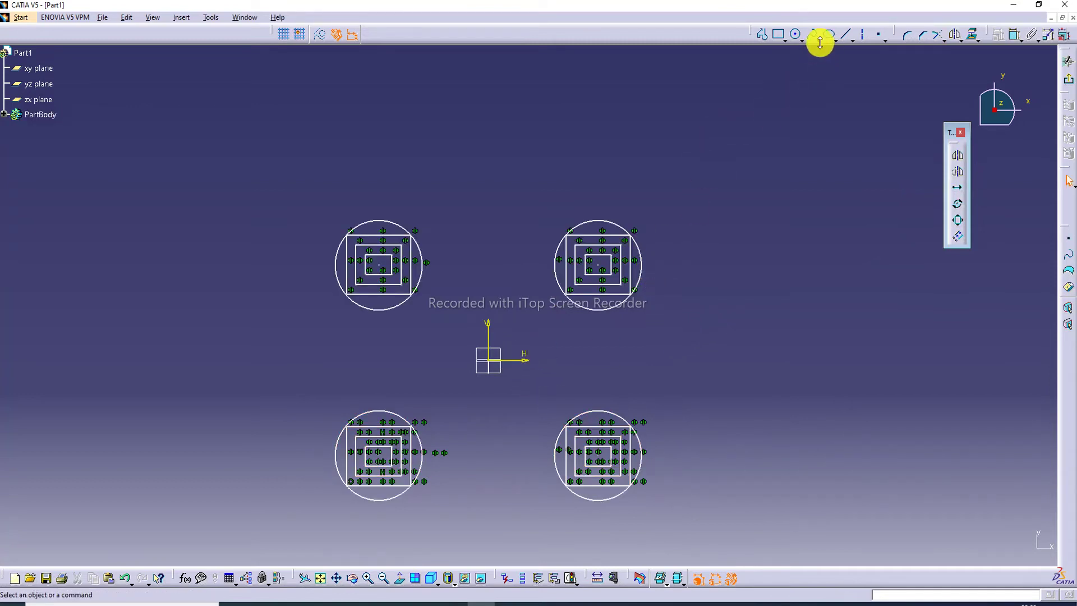
- Draw a long, steeply slanted line to the right of the four circle-and-rectangle groups
left_click(845, 34)
left_click(797, 162)
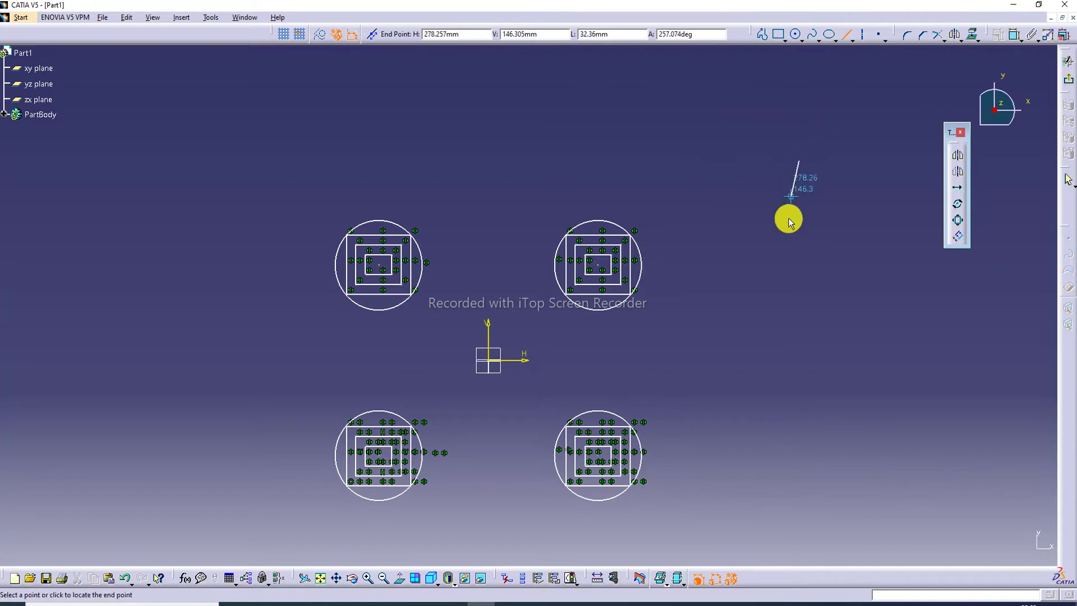
left_click(735, 513)
left_click(850, 291)
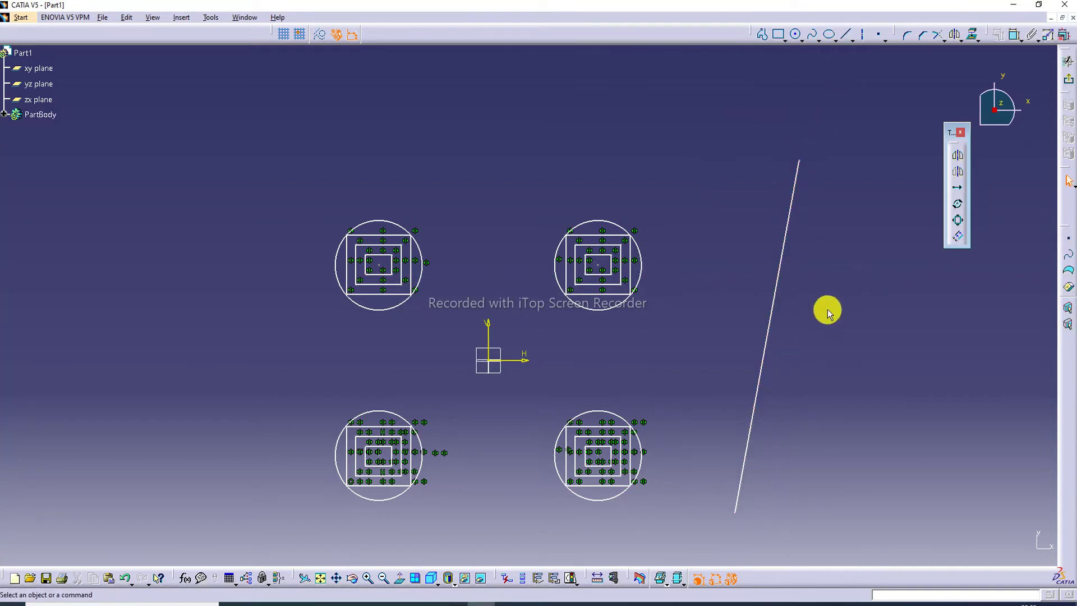
- Try to mirror all four circle-and-rectangle groups about the slanted line
mouse_move(266, 169)
left_mouse_down()
mouse_move(521, 174)
mouse_move(676, 412)
mouse_move(690, 516)
mouse_move(679, 476)
left_mouse_up()
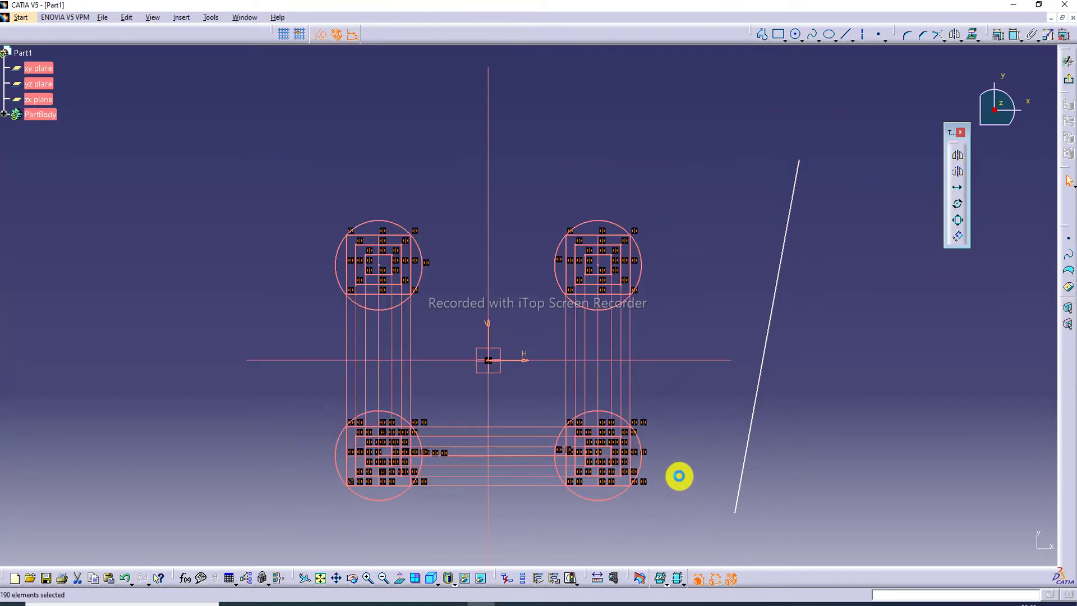
left_click(957, 156)
left_click(776, 279)
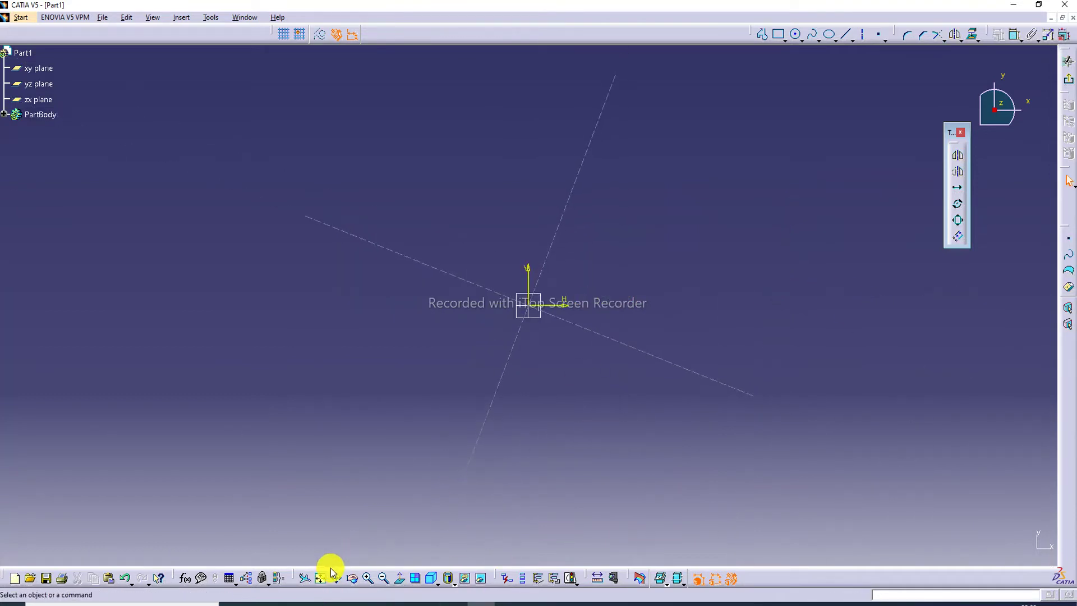
left_click(382, 577)
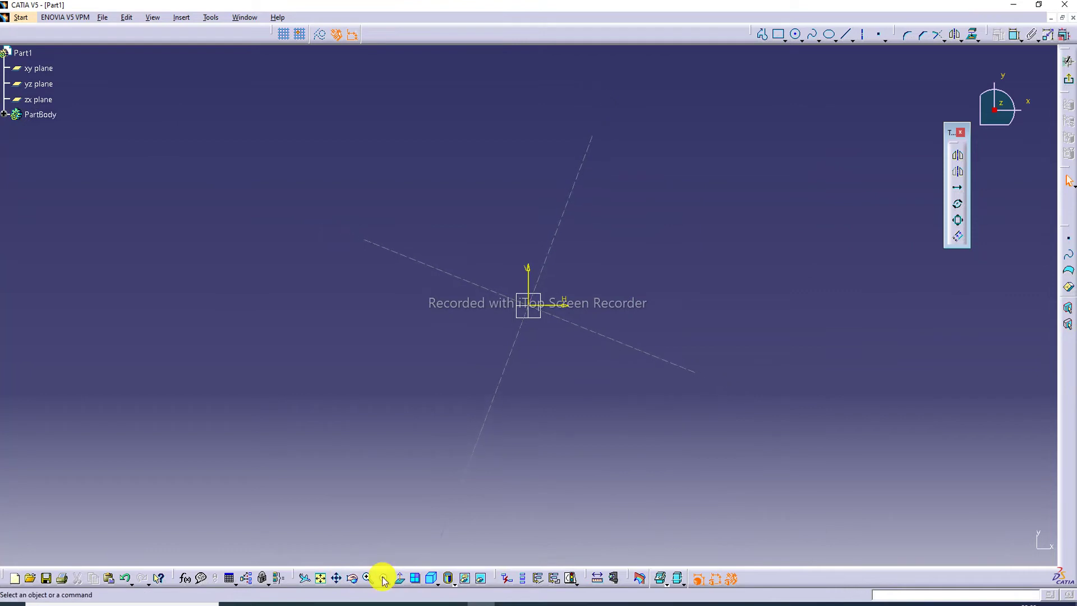
left_click(383, 578)
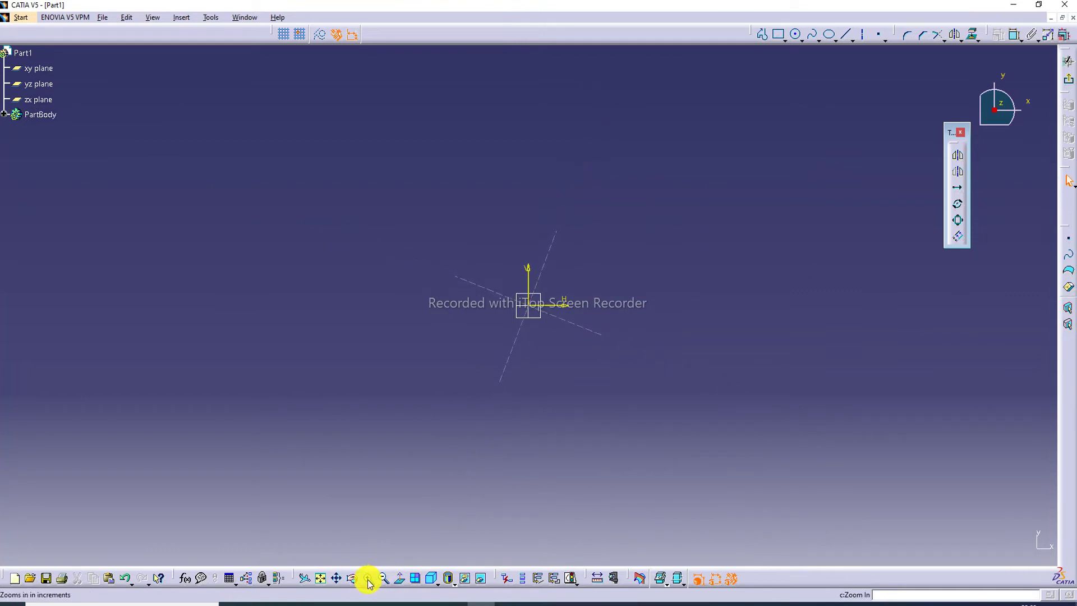
left_click(323, 579)
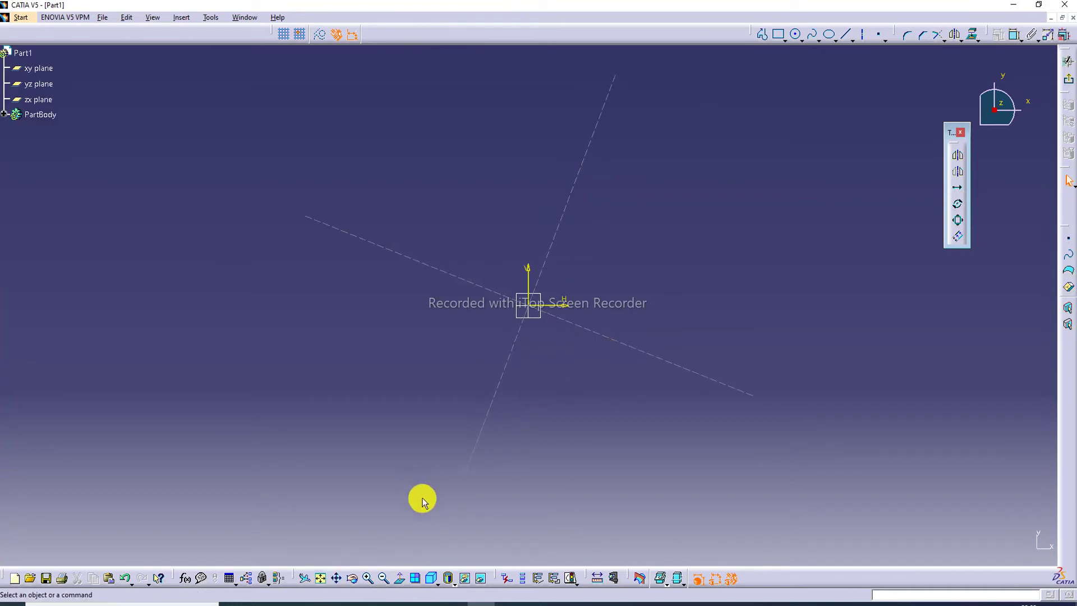
left_click(383, 578)
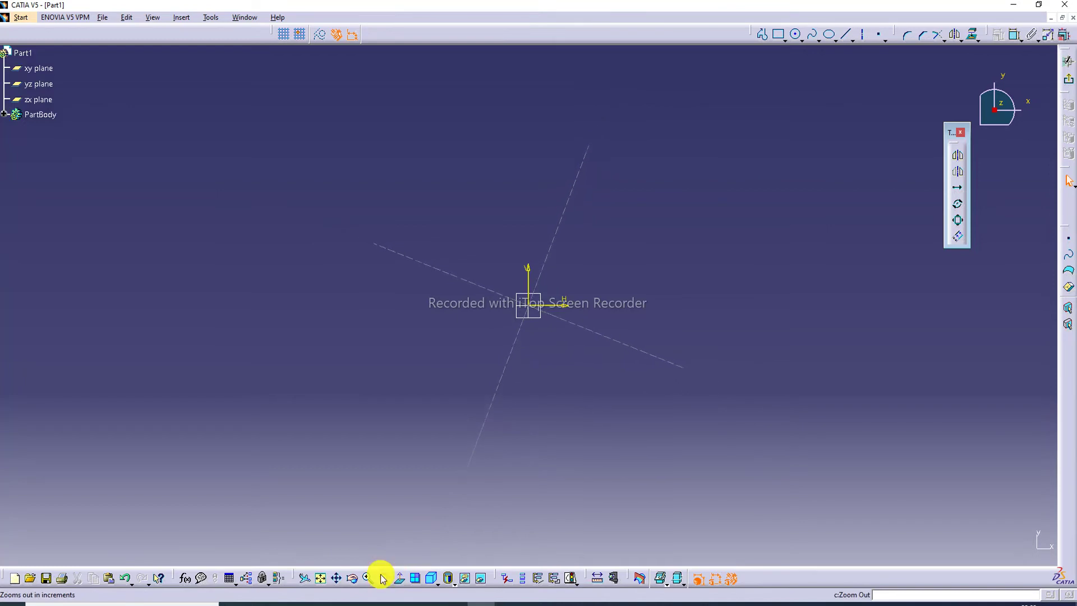
- Delete the remaining dashed crossing lines around the sketch origin
left_click(381, 576)
left_click(367, 578)
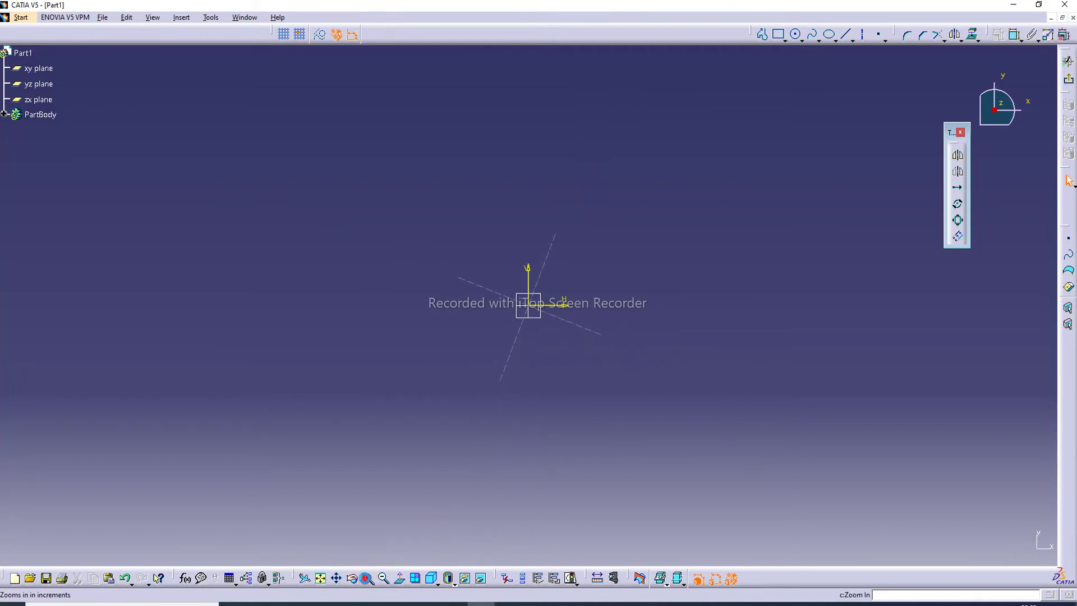
left_click(365, 579)
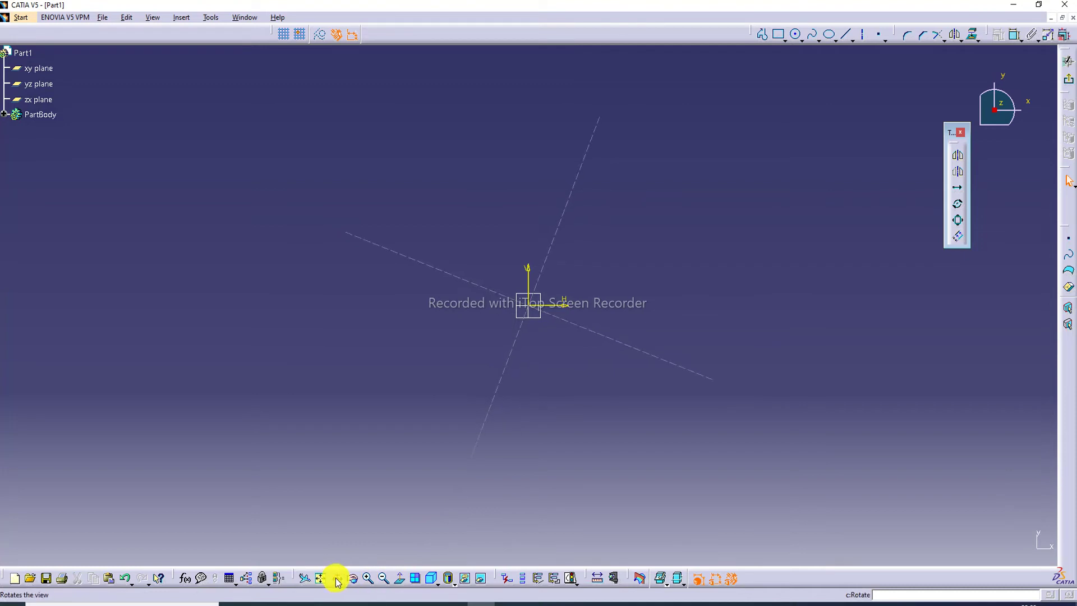
mouse_move(428, 473)
middle_mouse_down()
mouse_move(518, 439)
mouse_move(565, 233)
mouse_move(548, 288)
mouse_move(557, 323)
middle_mouse_up()
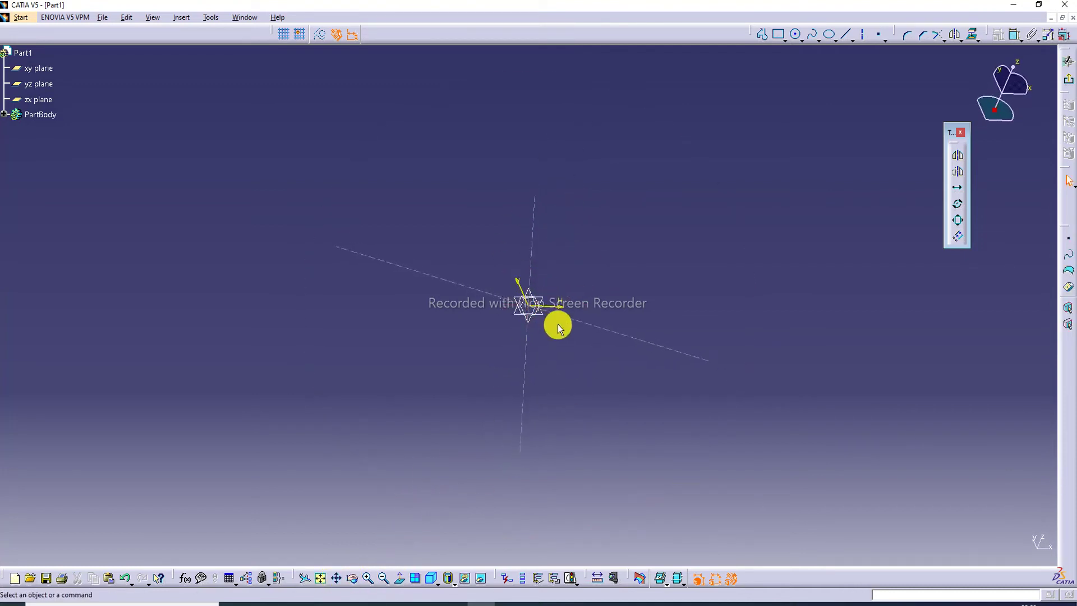
left_click(320, 578)
mouse_move(443, 156)
left_mouse_down()
mouse_move(648, 516)
mouse_move(689, 486)
left_mouse_up()
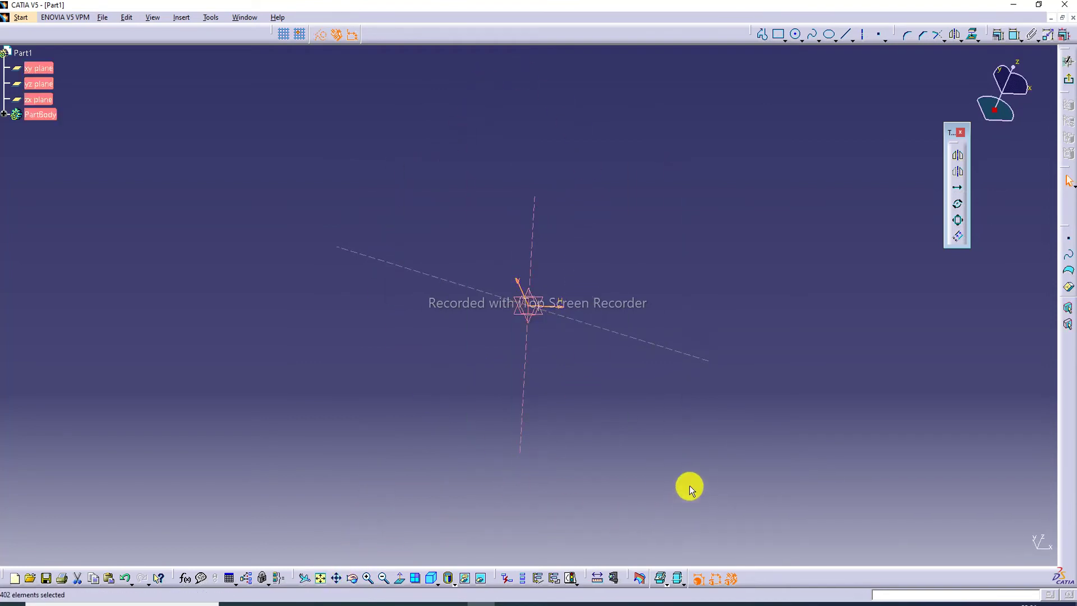
left_click(651, 303)
left_click(590, 327)
key("Delete")
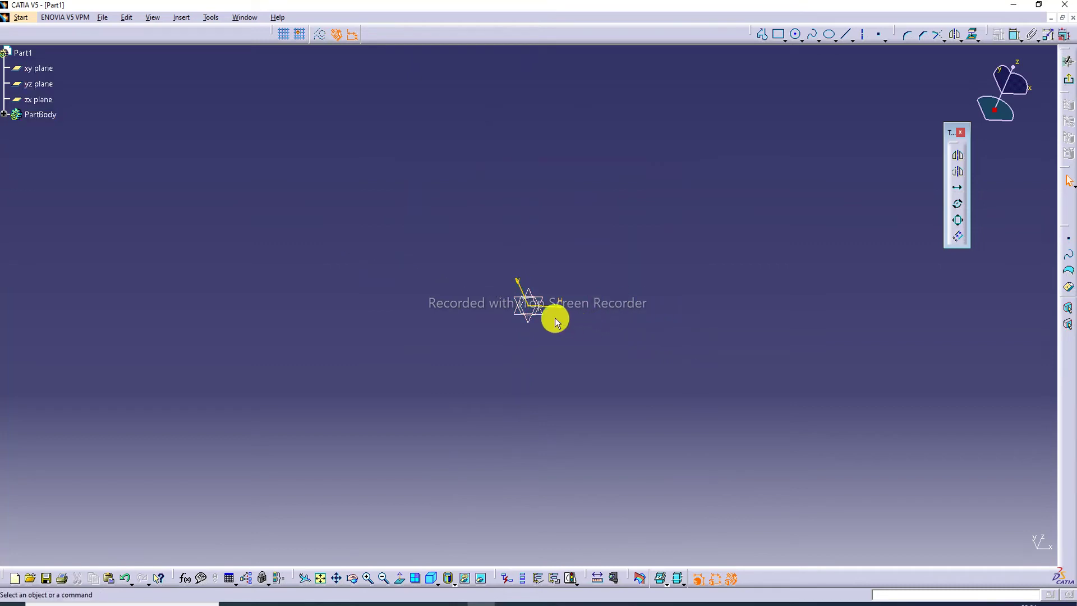
left_click(536, 309)
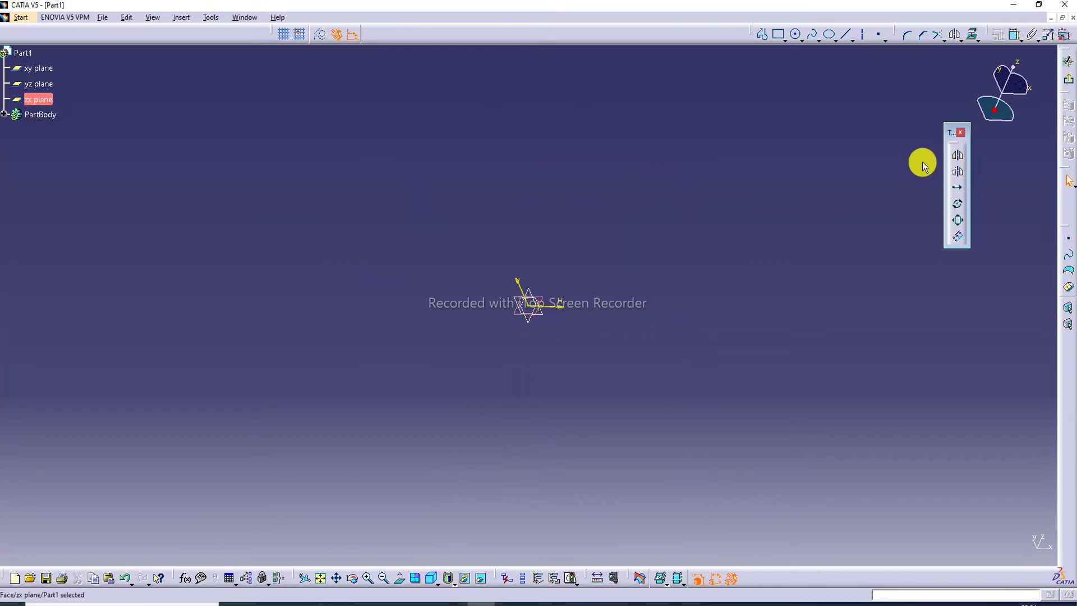
left_click(813, 190)
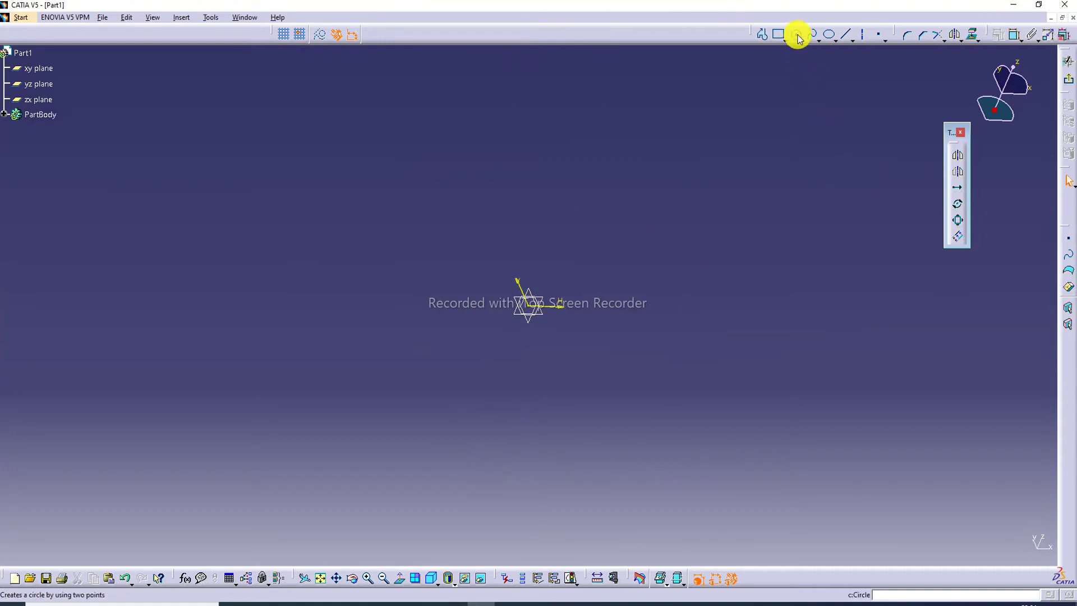
left_click(777, 36)
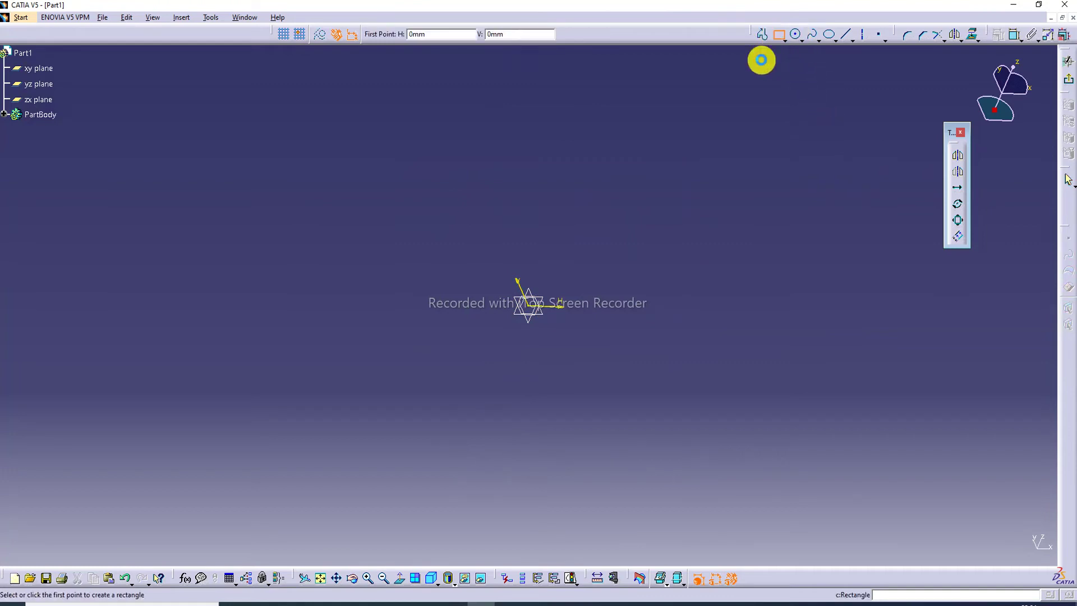
left_click(394, 212)
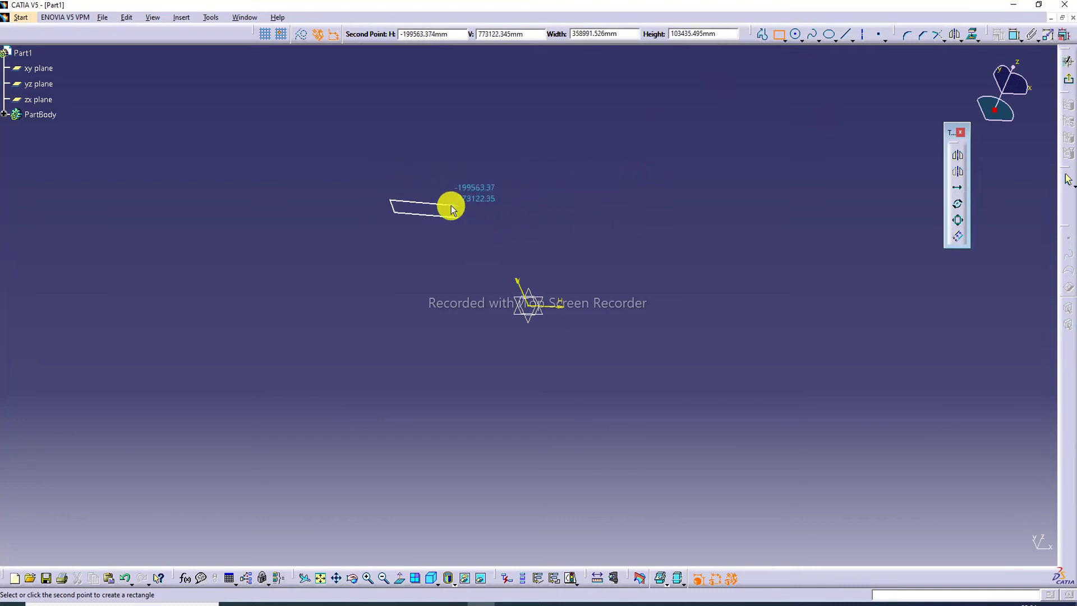
key("Escape")
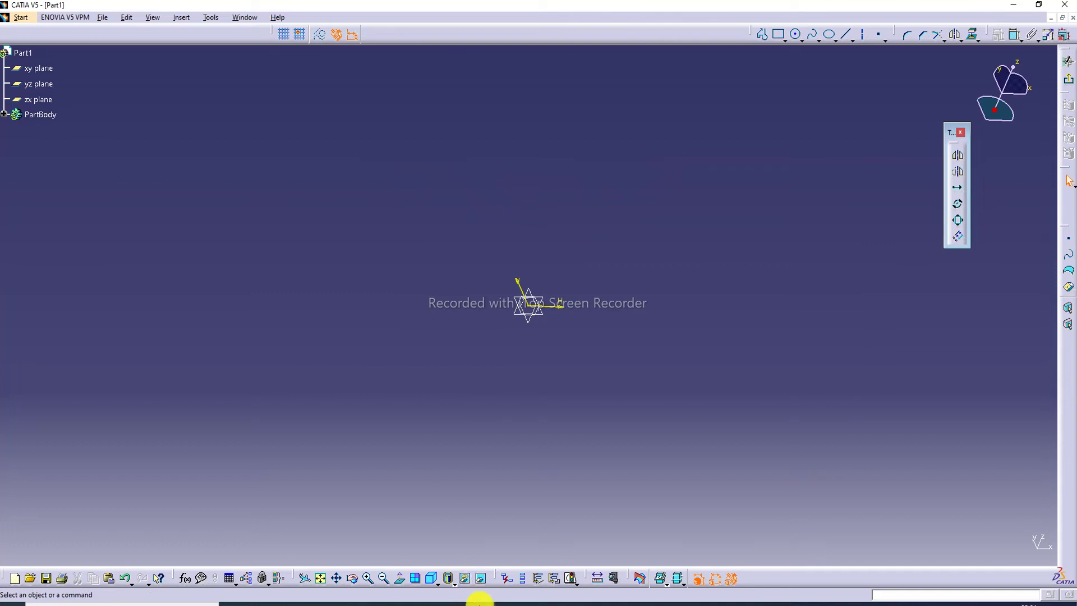
left_click(459, 604)
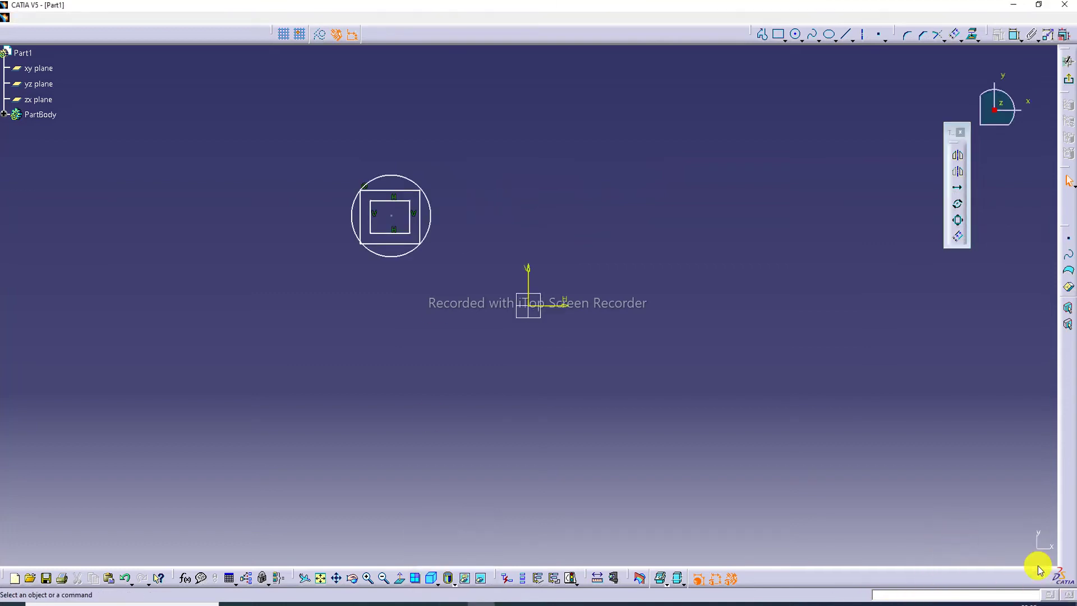
- Mirror the circle with its two nested rectangles about the vertical axis, keeping the original
left_click(845, 35)
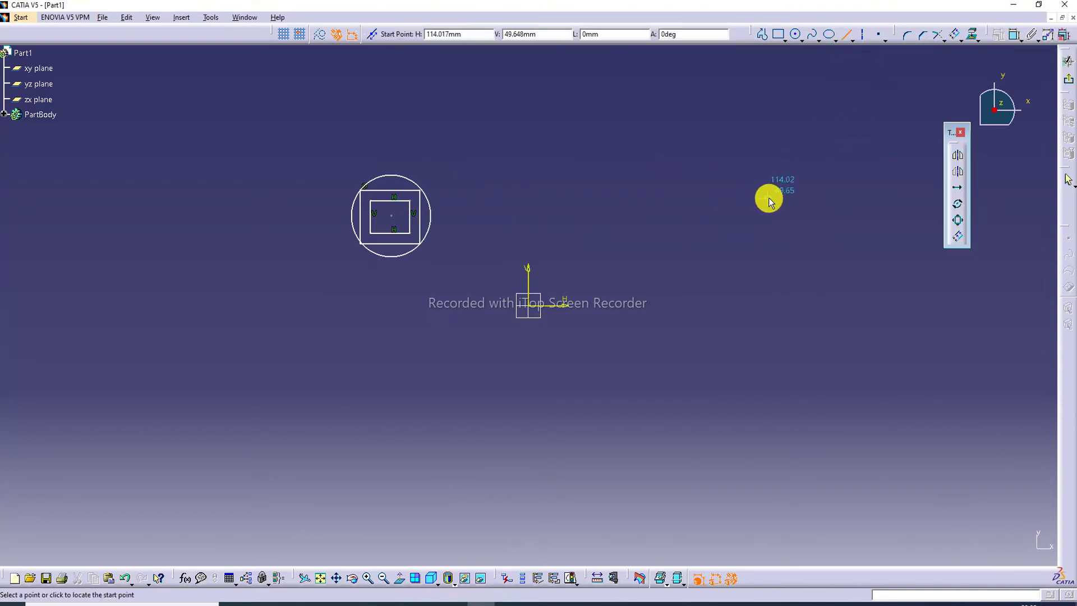
left_click(847, 34)
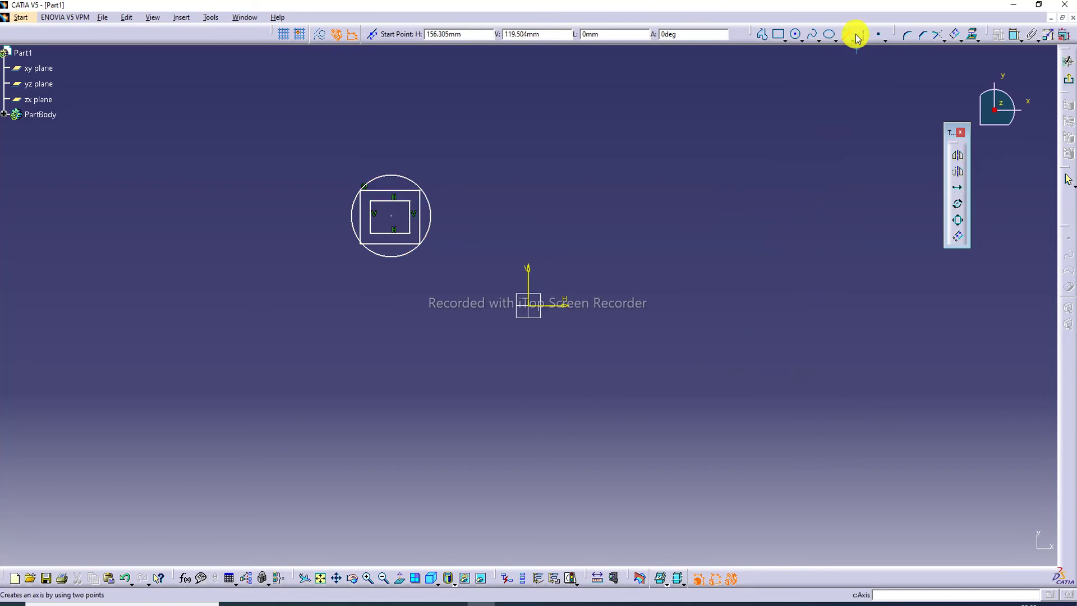
left_click(962, 155)
mouse_move(327, 143)
left_mouse_down()
mouse_move(413, 154)
mouse_move(470, 284)
left_mouse_up()
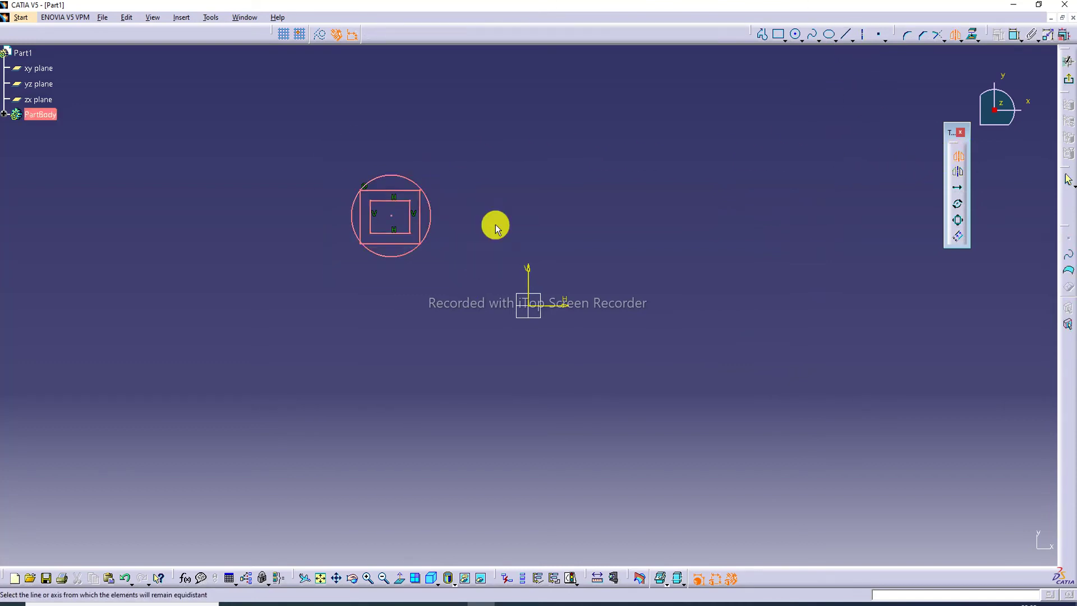
left_click(527, 281)
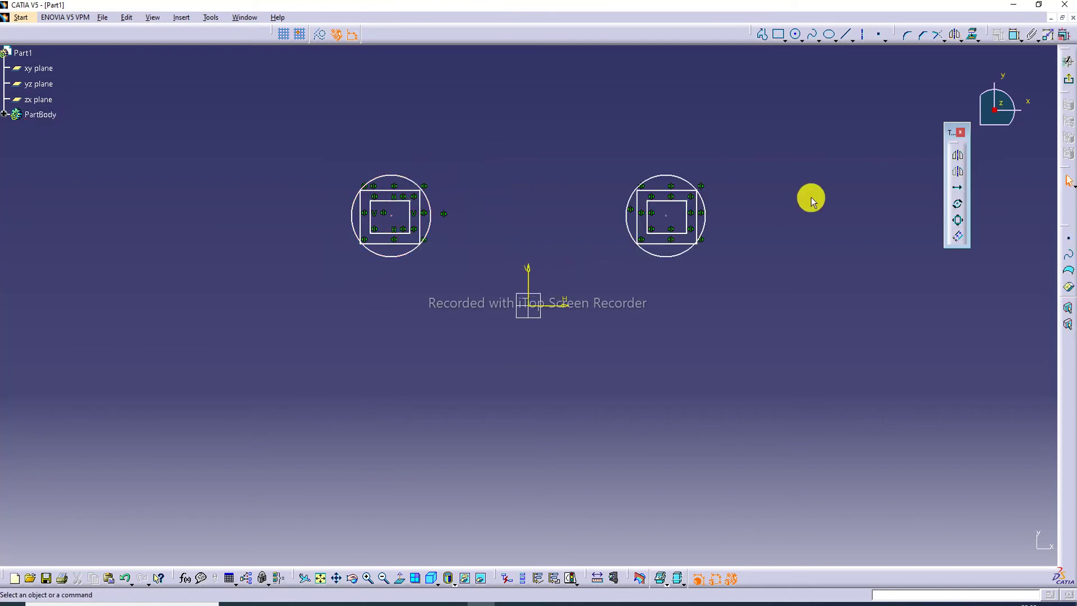
- Mirror both upper circle-and-rectangle groups about the horizontal axis, keeping the originals
left_click(959, 159)
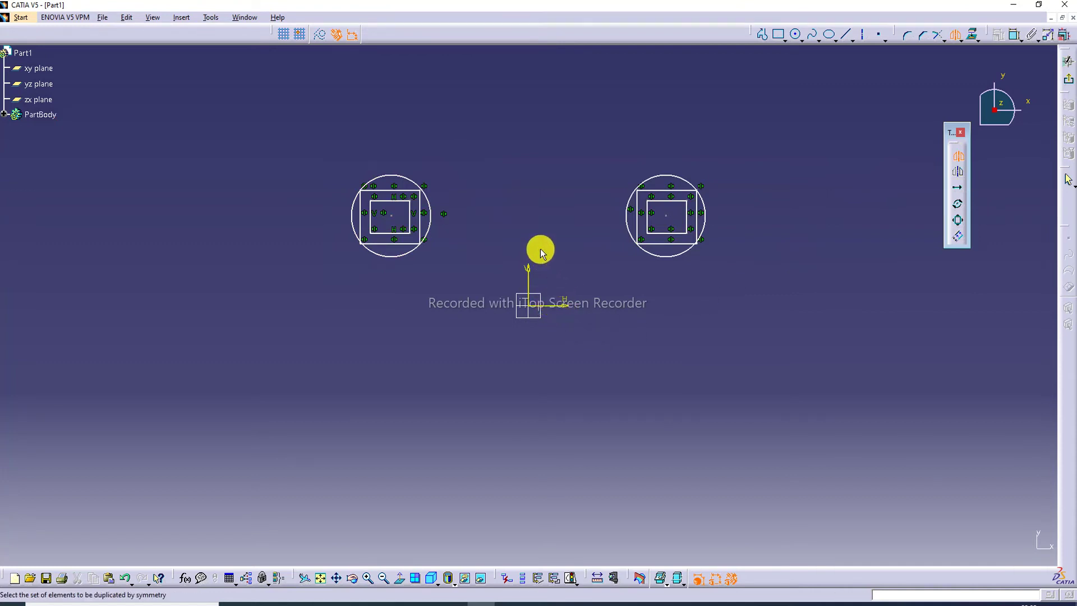
mouse_move(313, 135)
left_mouse_down()
mouse_move(692, 140)
mouse_move(799, 285)
left_mouse_up()
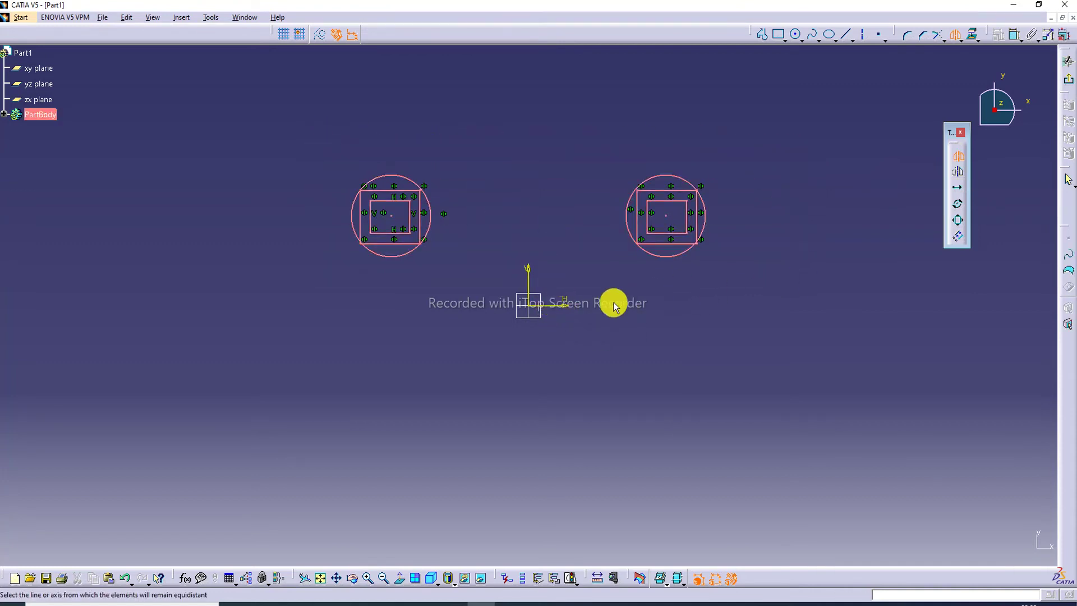
left_click(553, 306)
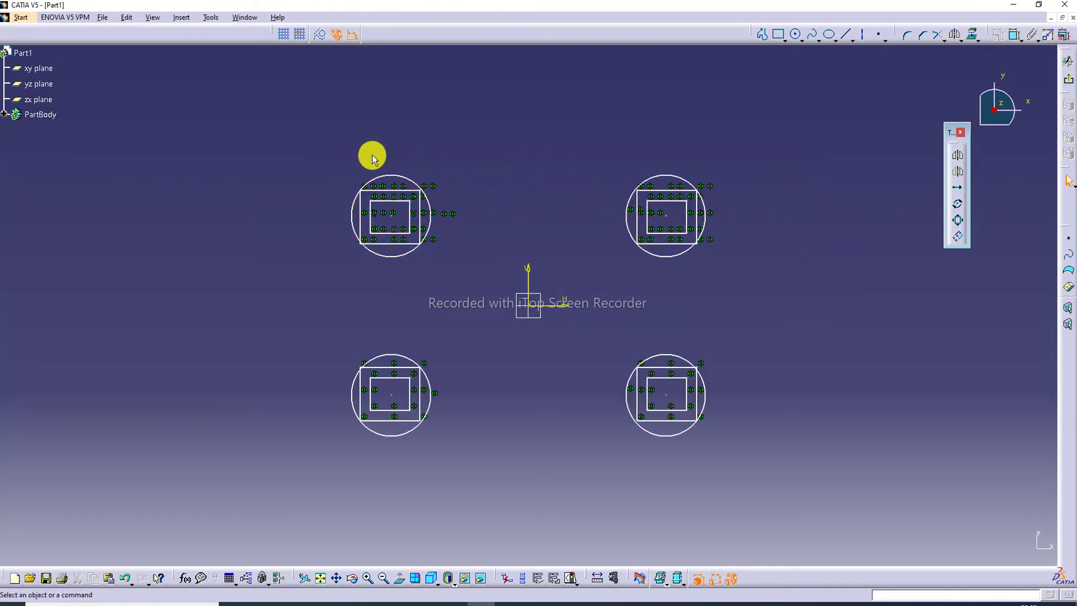
- Draw a long, steeply slanted line to the left of the four circle-and-rectangle groups
left_click(845, 34)
left_click(299, 157)
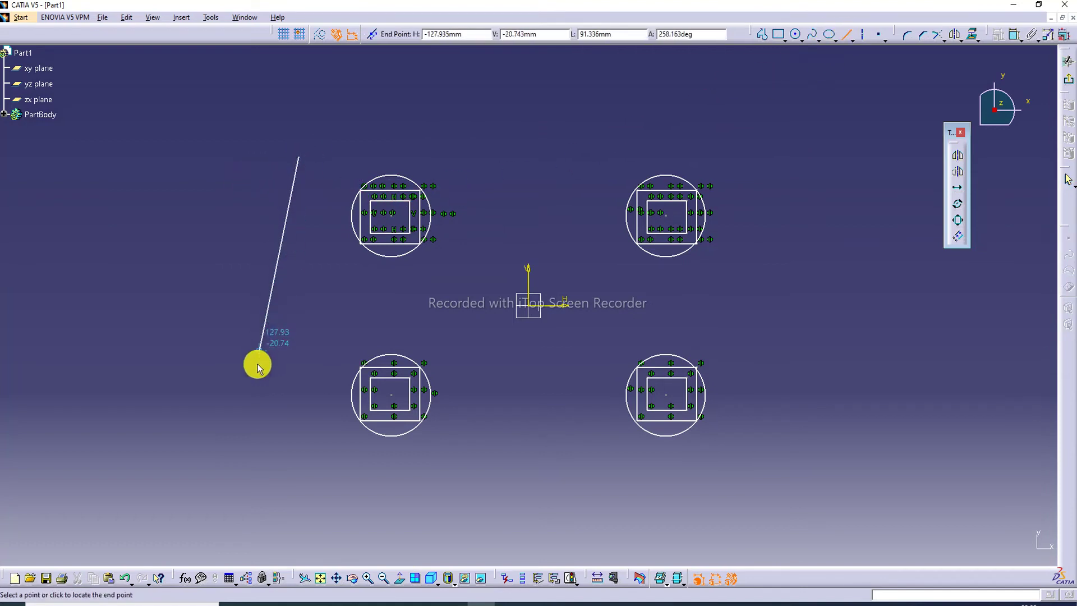
left_click(242, 441)
- Mirror the two left circle-and-rectangle groups about the slanted line beside them, keeping the originals
left_click_drag(345, 157, 469, 432)
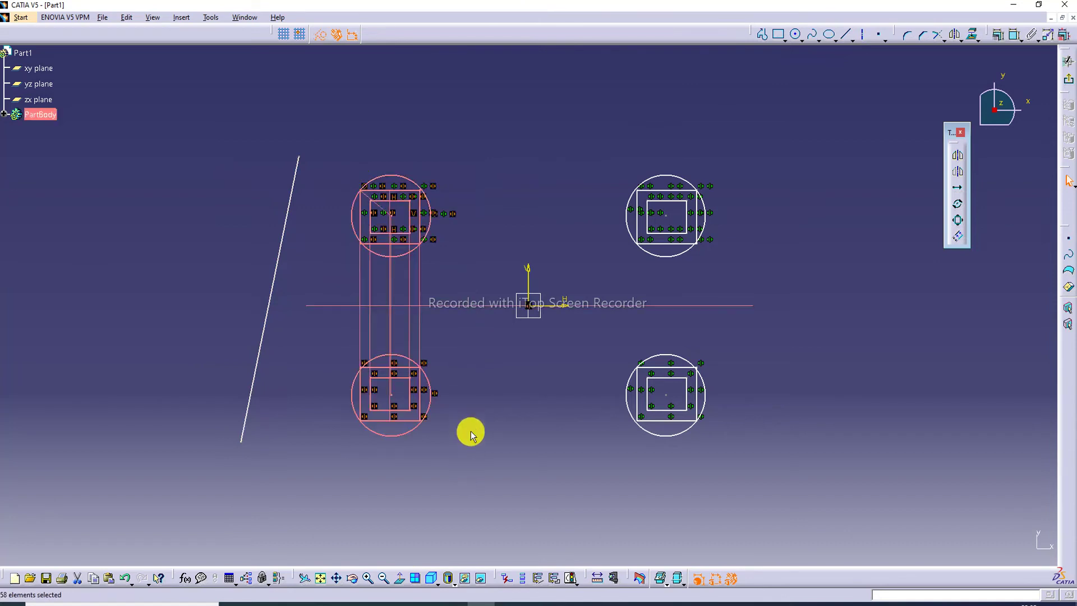
left_click(959, 156)
left_click(283, 230)
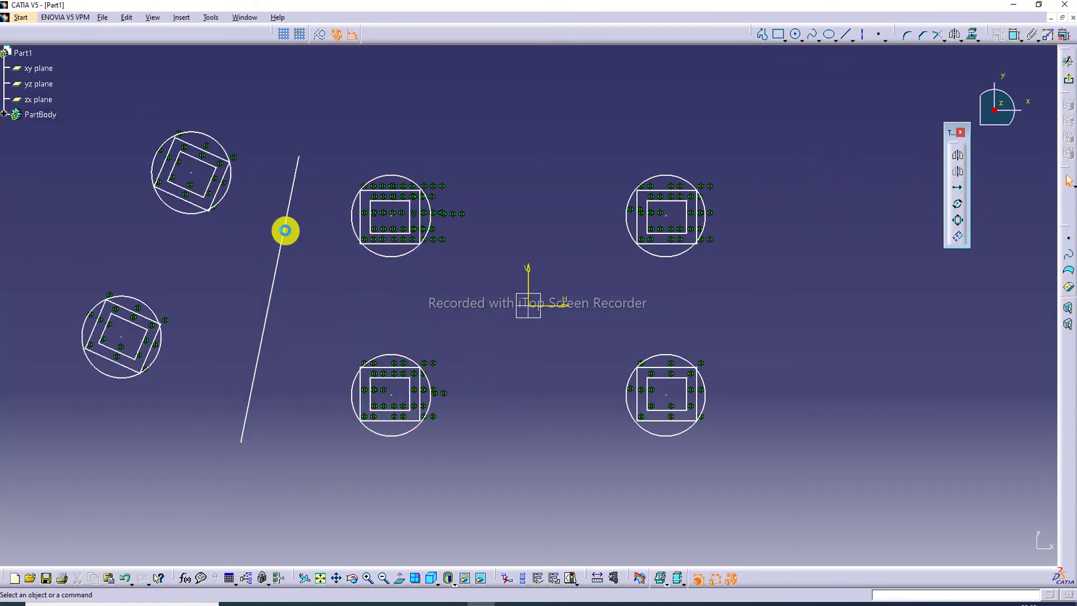
- Draw a second steeply slanted line to the right of the two right-hand circle-and-rectangle groups
left_click(846, 34)
left_click(800, 174)
left_click(724, 438)
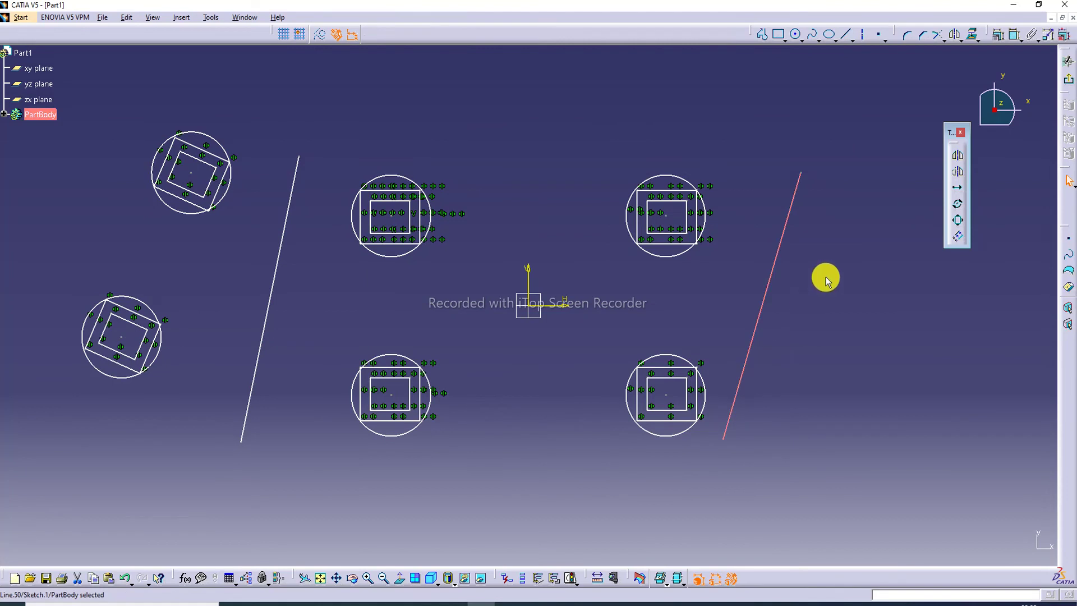
- Mirror the two right-hand circle-and-rectangle groups about the slanted line on their right, keeping the originals
left_click_drag(567, 155, 716, 456)
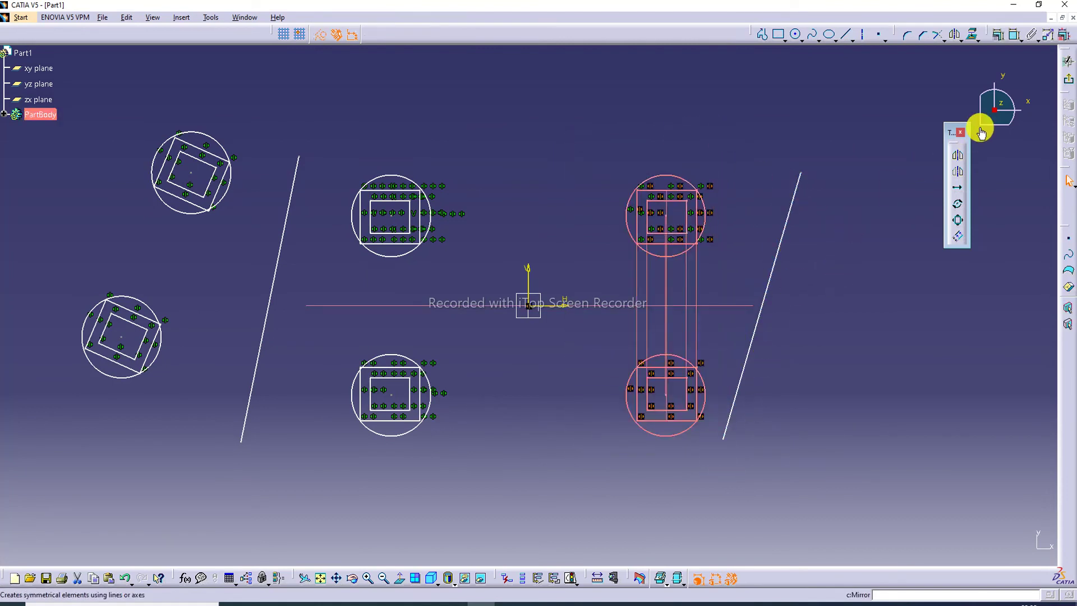
left_click(957, 156)
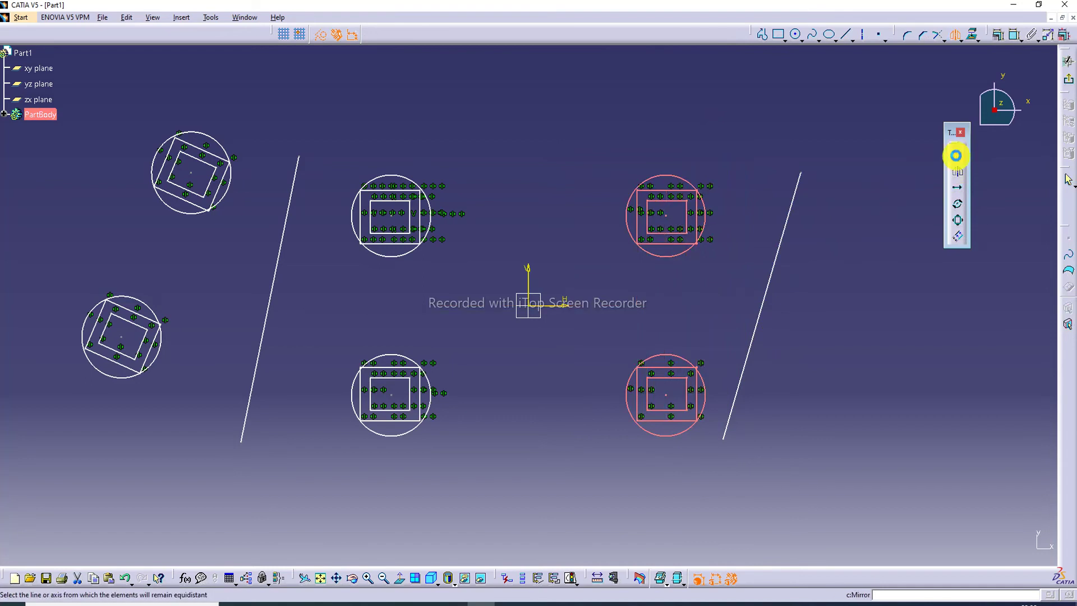
left_click(771, 270)
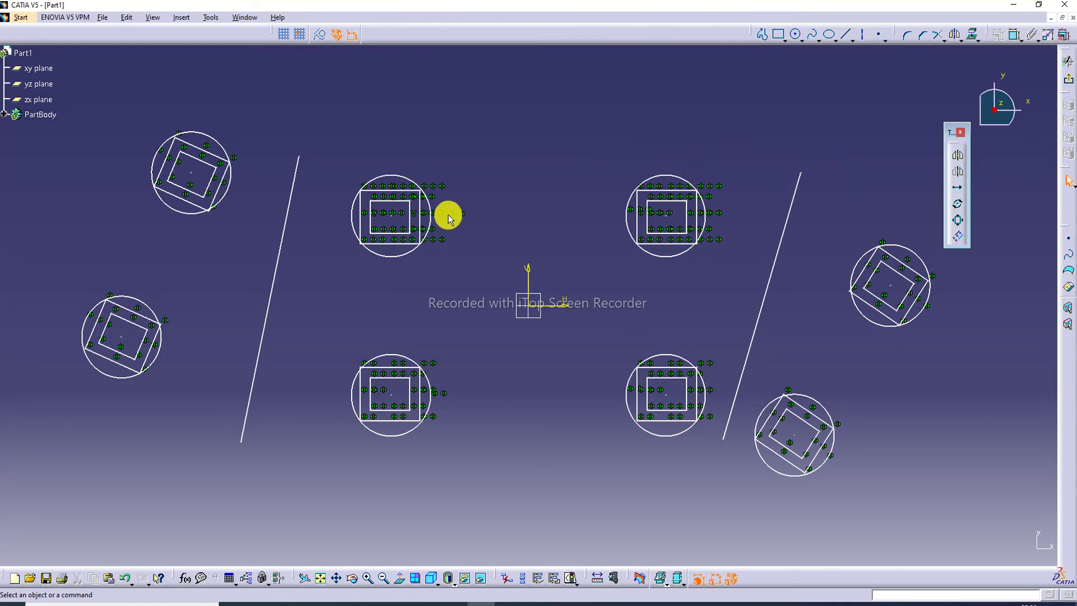
- Delete the two upright circle-and-rectangle groups between the left slanted line and the vertical axis
left_click_drag(130, 116, 219, 361)
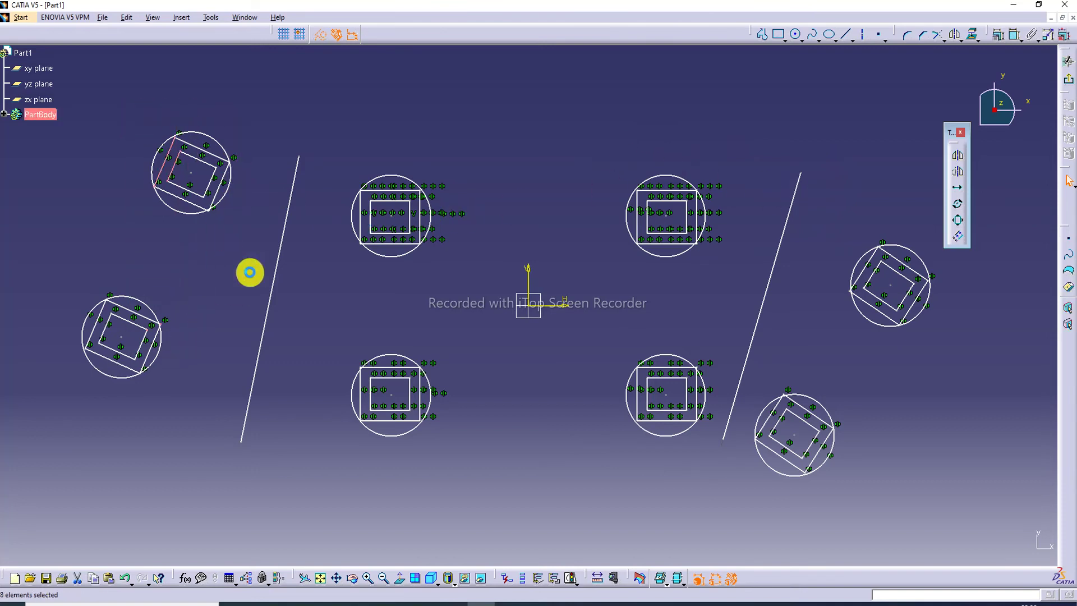
left_click_drag(336, 166, 489, 437)
key("Delete")
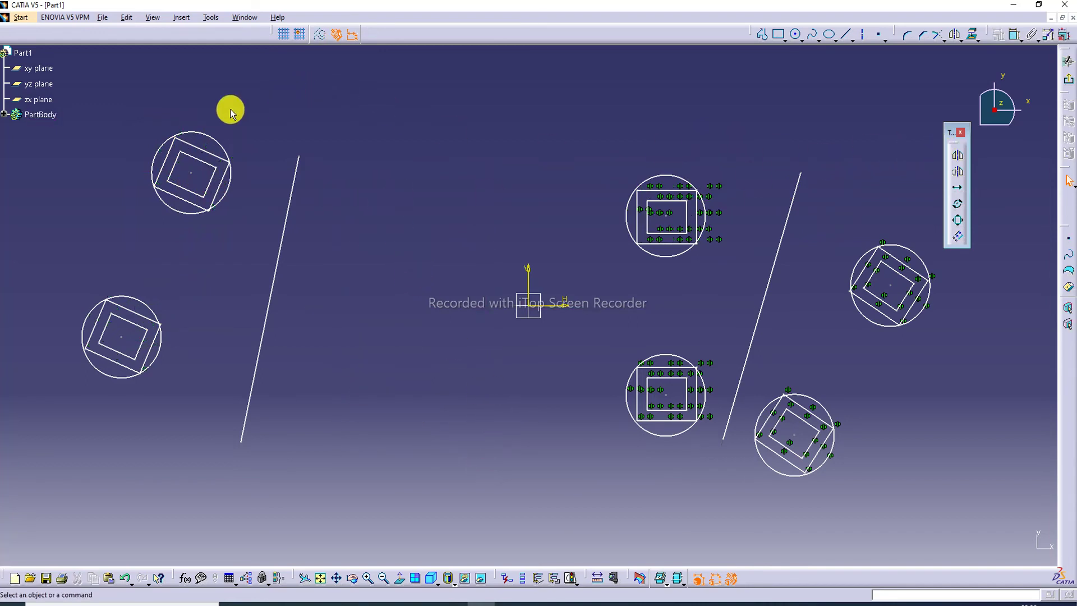
- Flip the two tilted groups left of the left slanted line across that line using Symmetry, without keeping the originals
left_click_drag(138, 107, 245, 308)
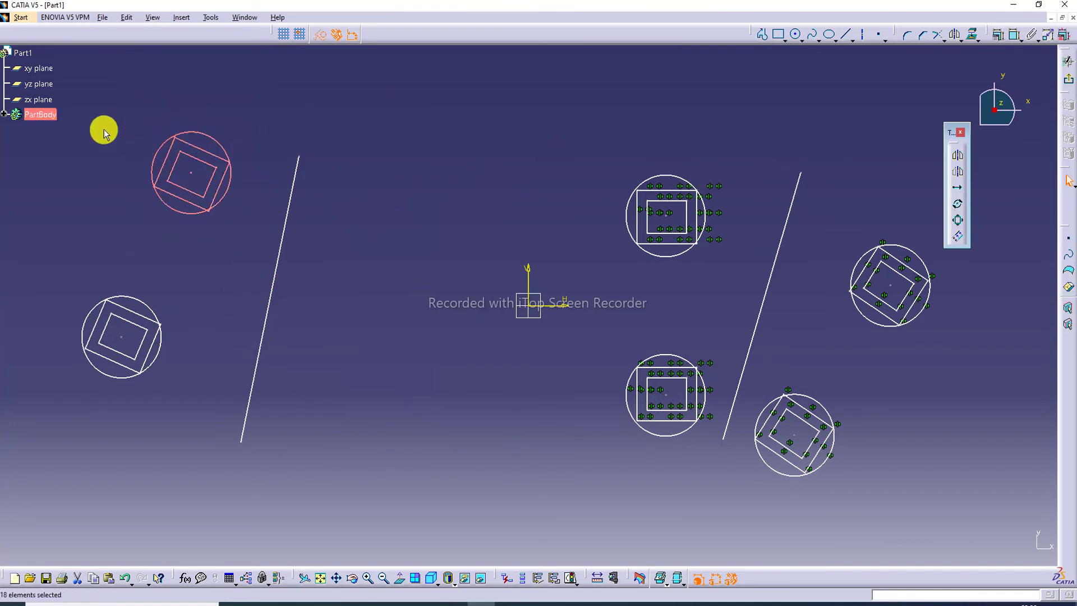
left_click_drag(49, 267, 187, 372)
left_click(241, 325)
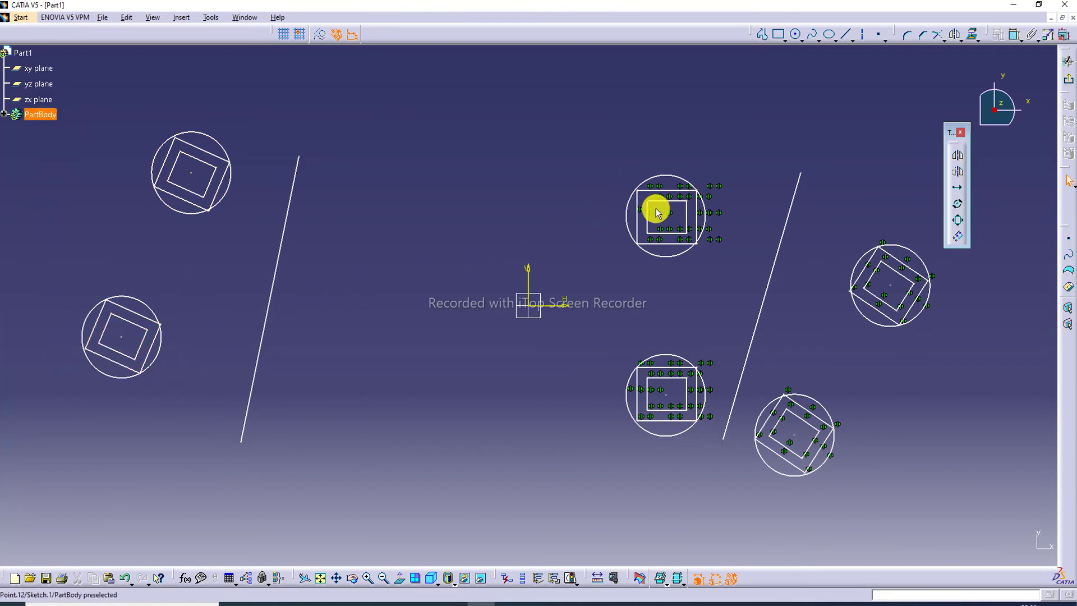
left_click_drag(21, 343, 235, 199)
left_click_drag(89, 98, 212, 438)
left_click_drag(72, 95, 240, 422)
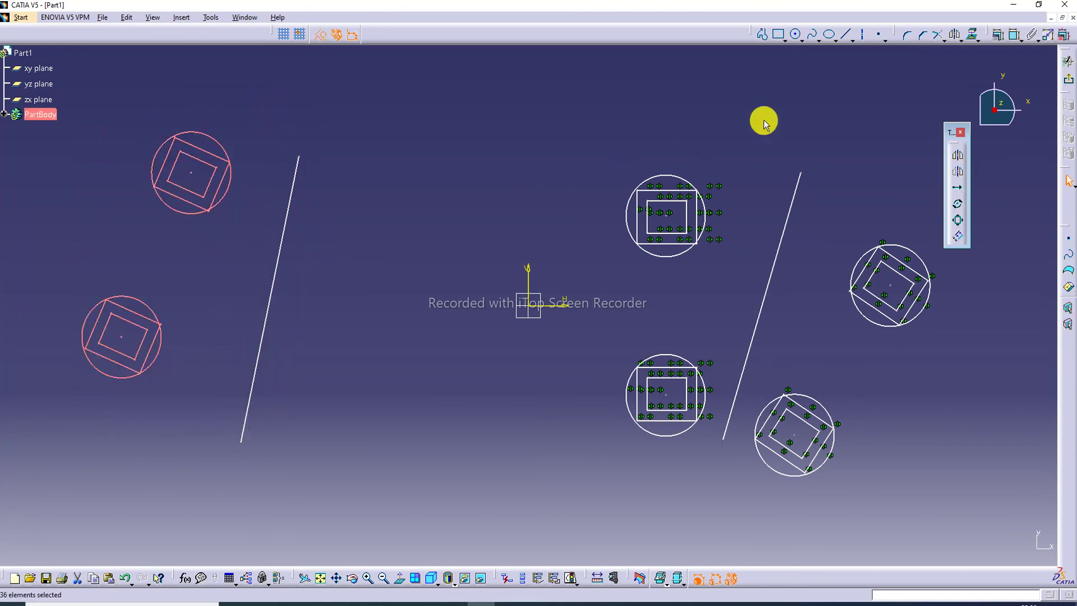
left_click(957, 171)
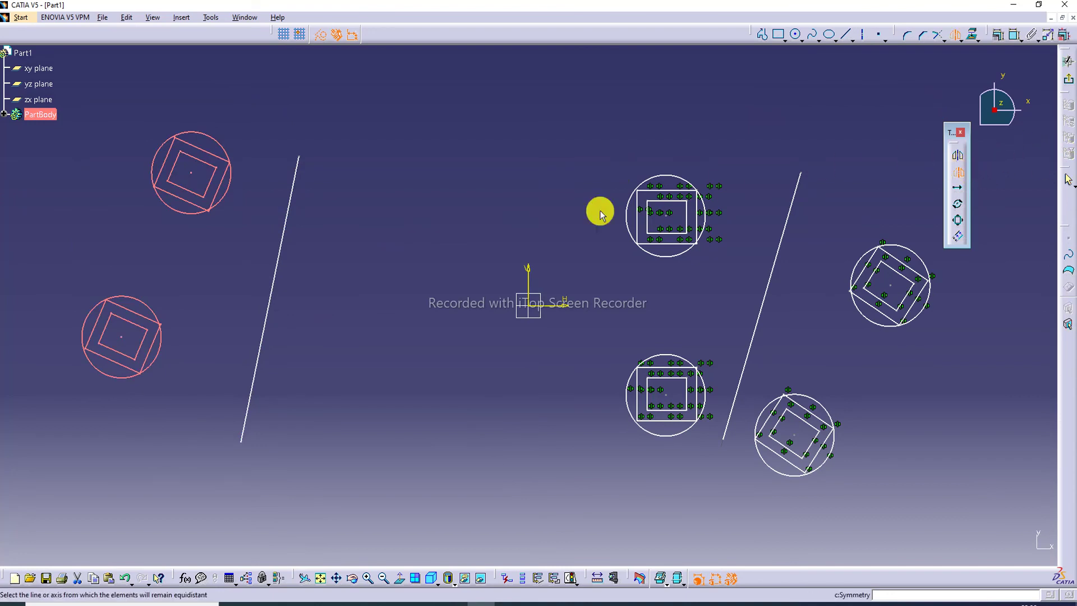
left_click(277, 261)
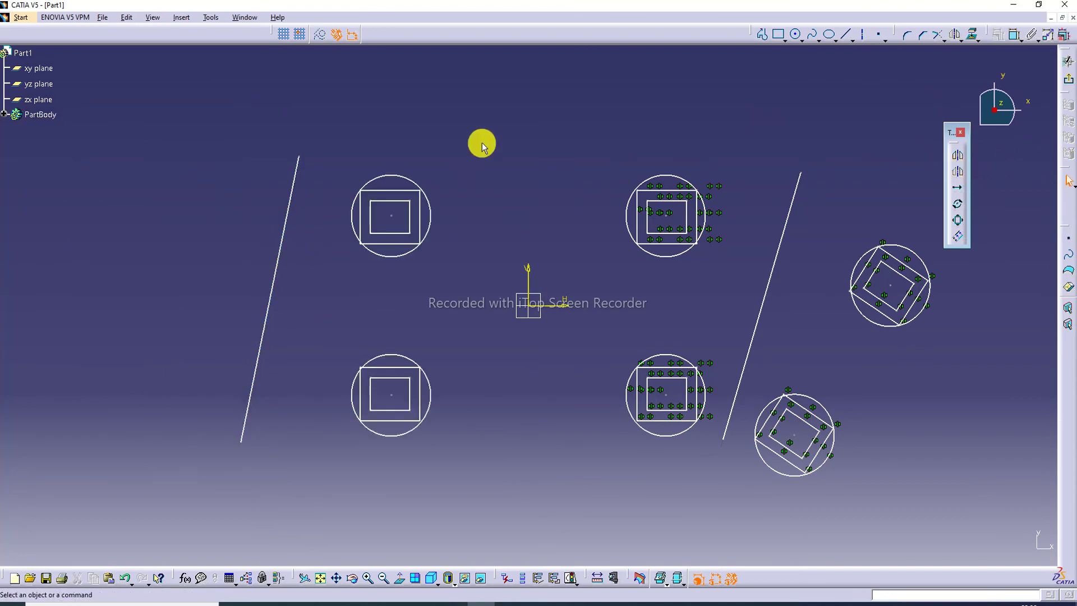